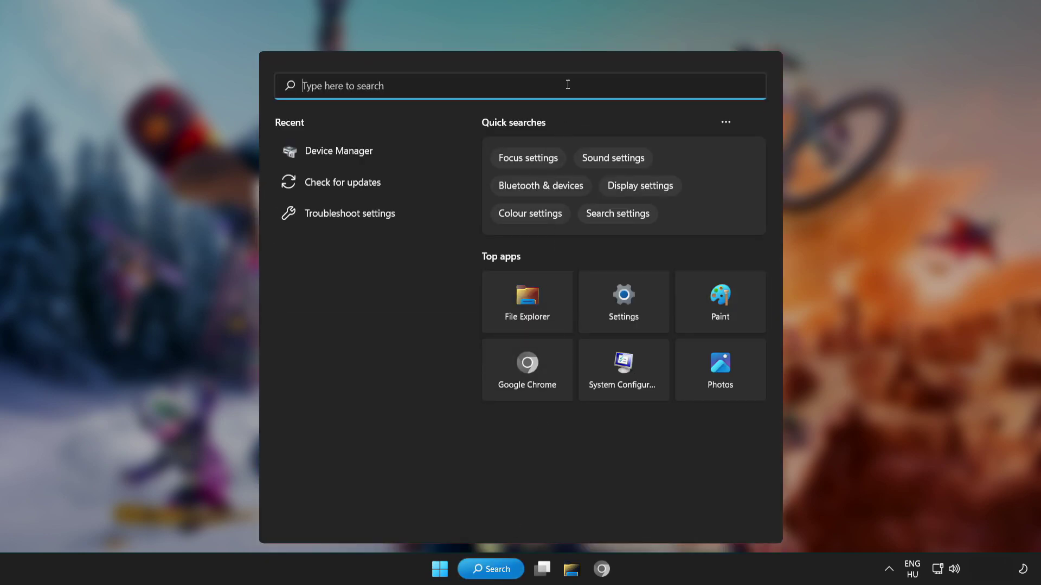
- Search Windows for "device manager", open Device Manager and maximize its window
text(device m)
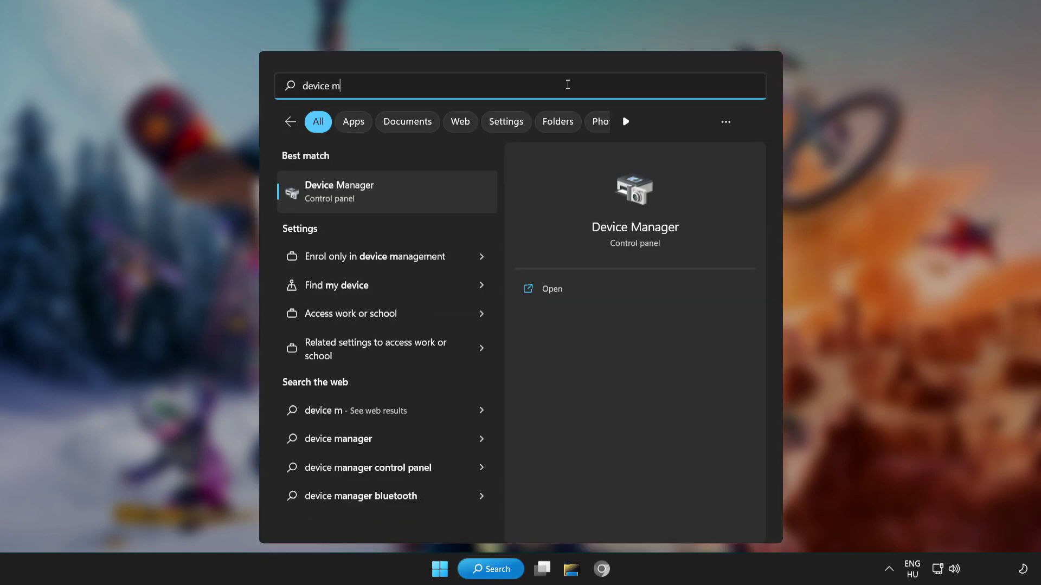
text(anager)
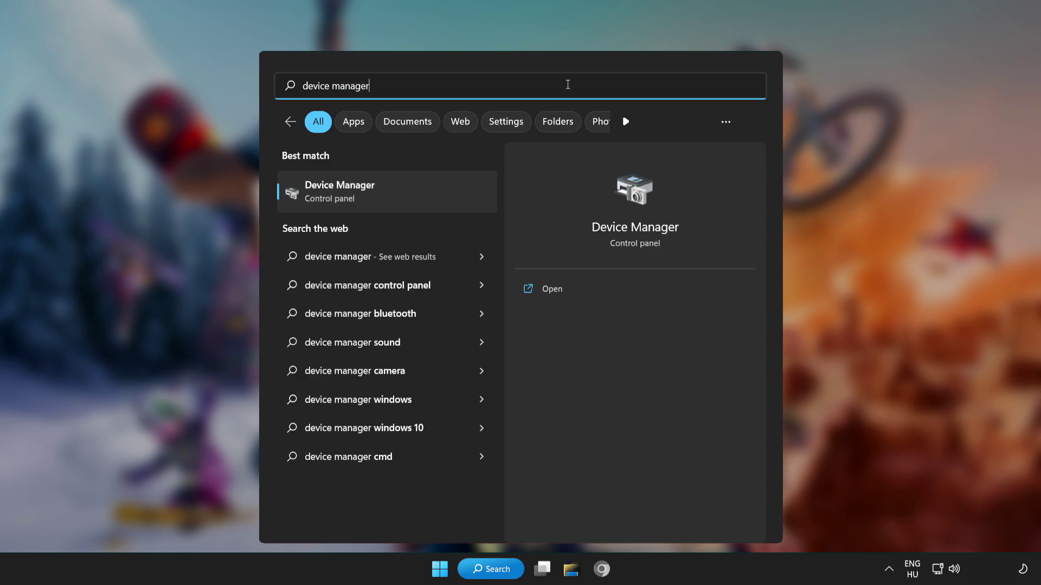
click(432, 193)
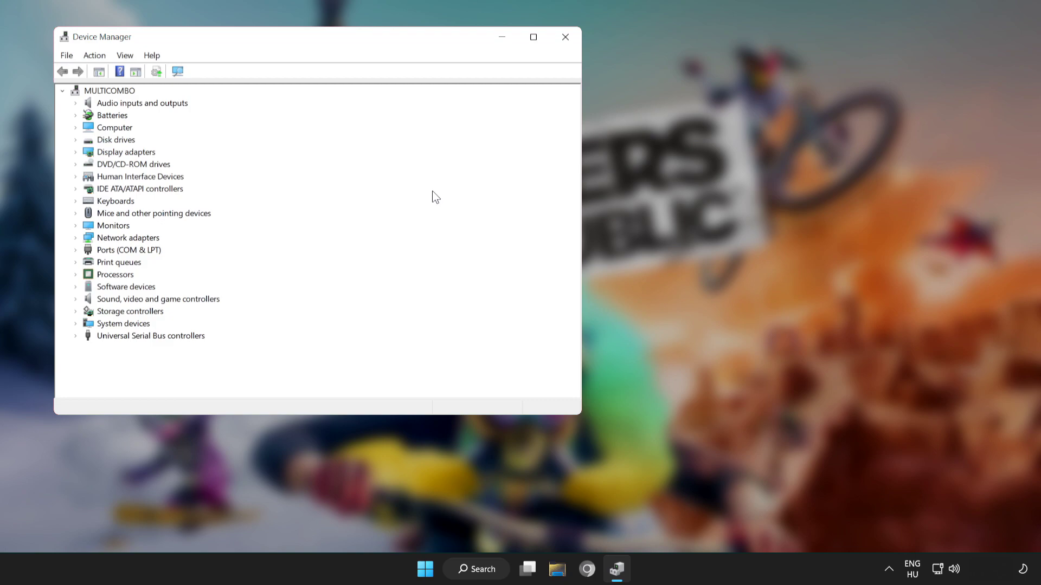
click(533, 38)
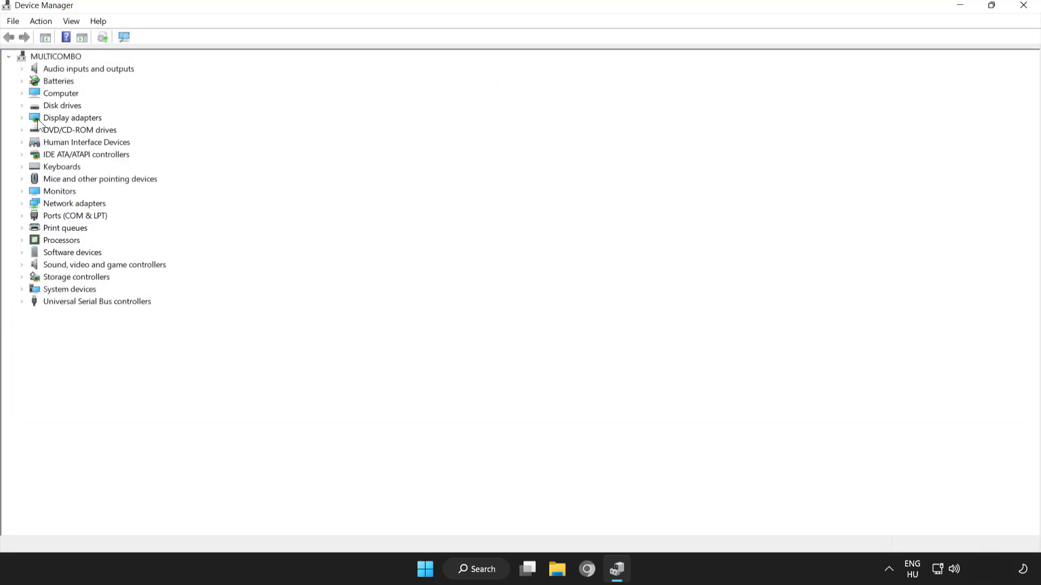
- Run an automatic driver update for the VMware SVGA 3D display adapter, then close Device Manager
click(61, 120)
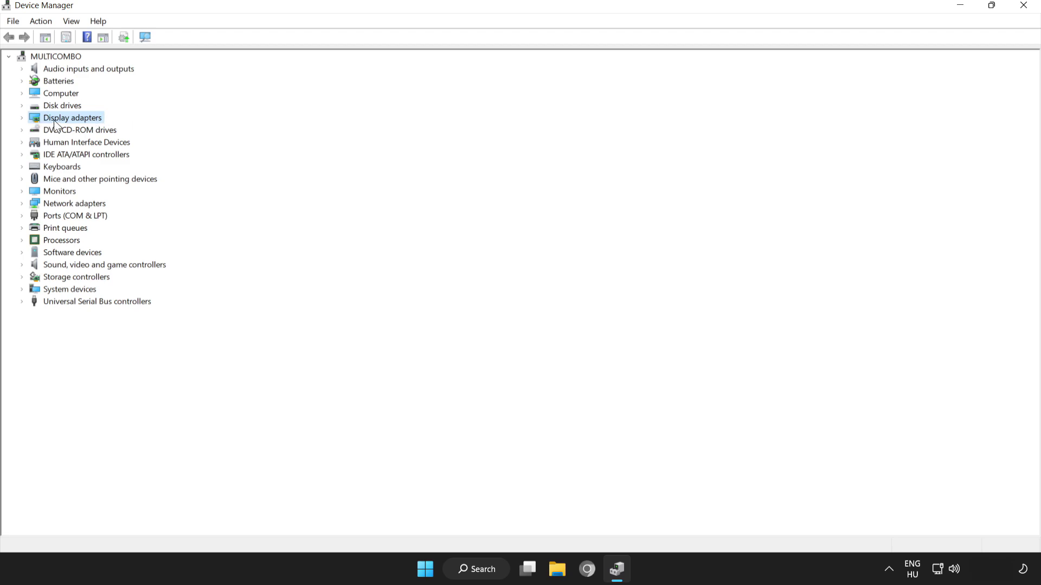
click(20, 119)
click(66, 130)
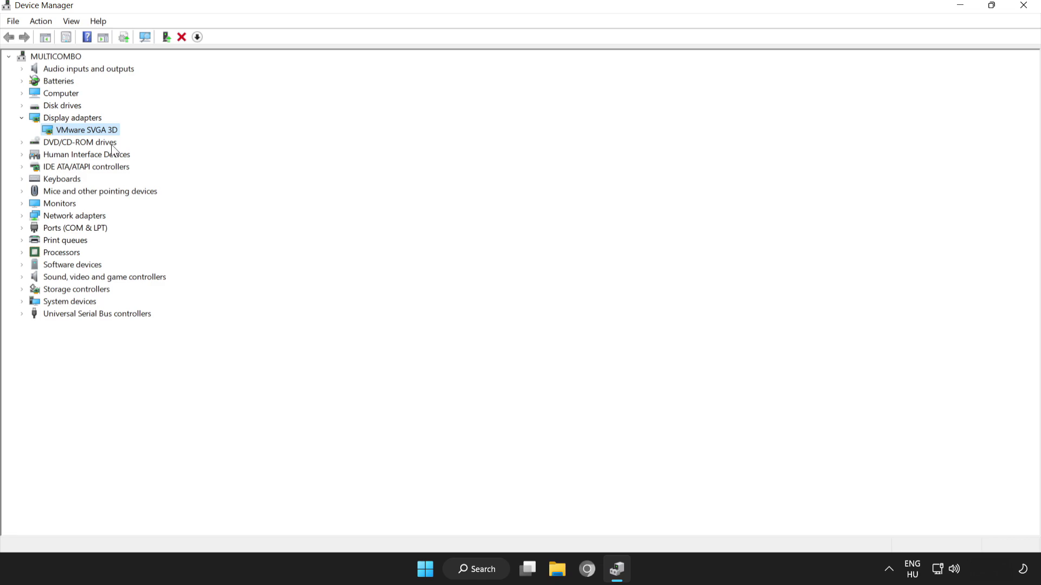
right_click(77, 130)
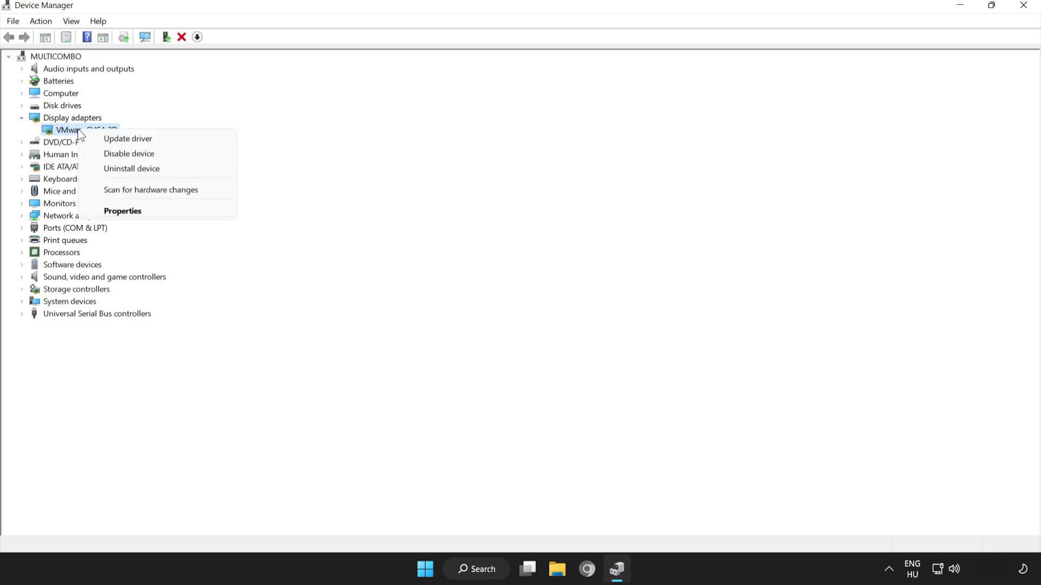
click(129, 140)
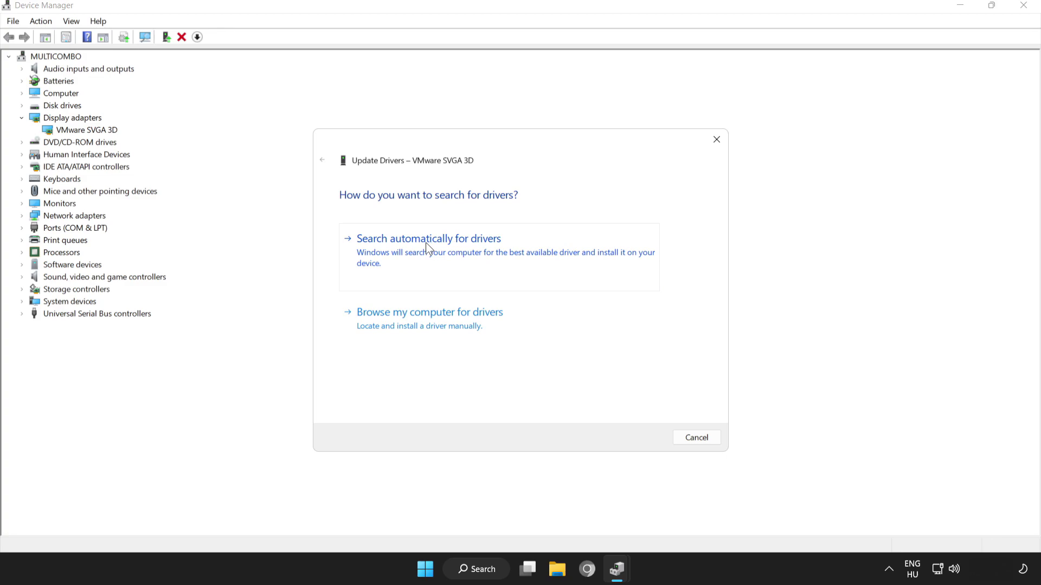
click(443, 246)
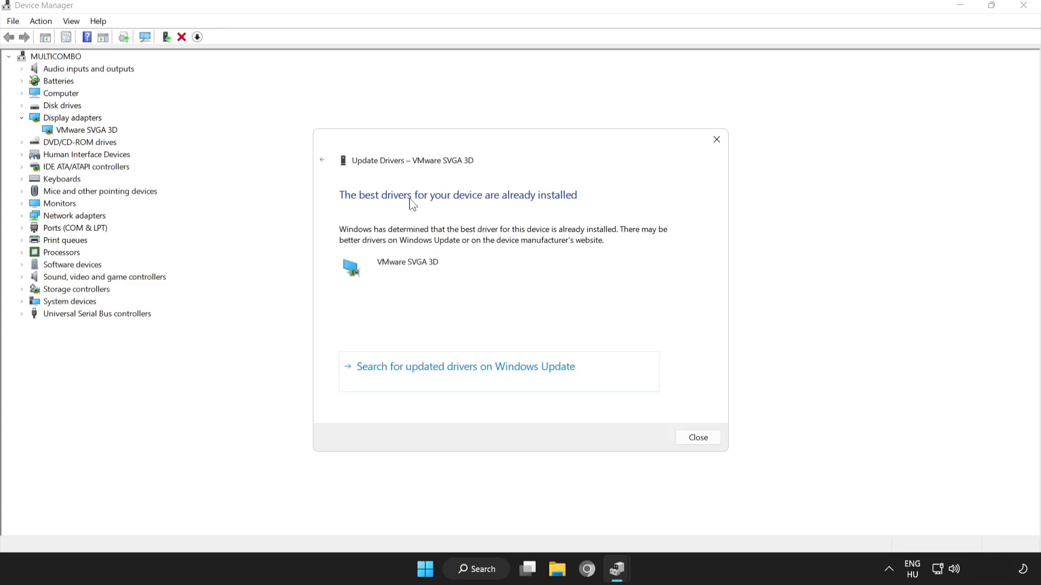
click(704, 438)
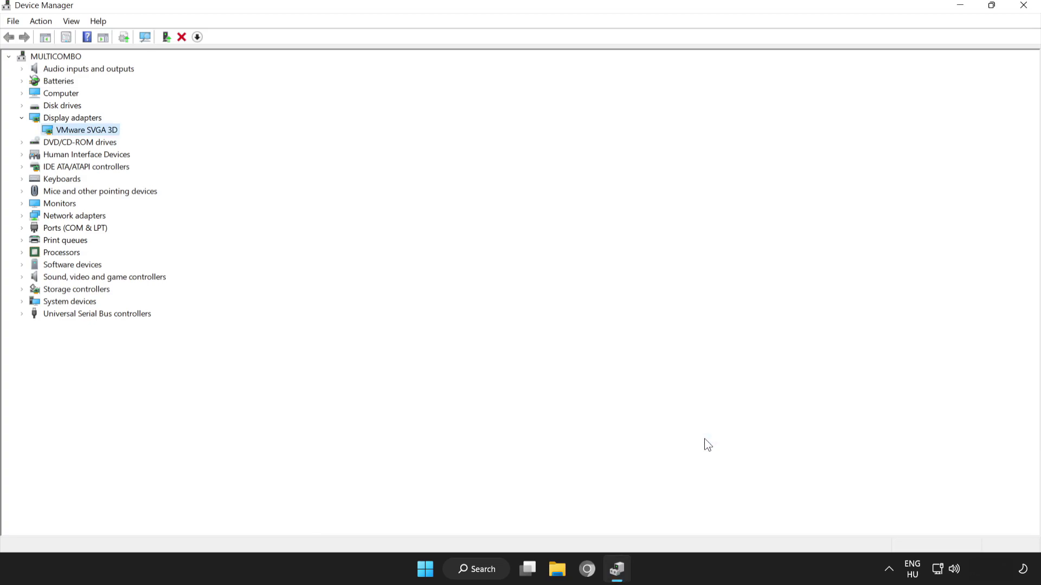
click(1026, 7)
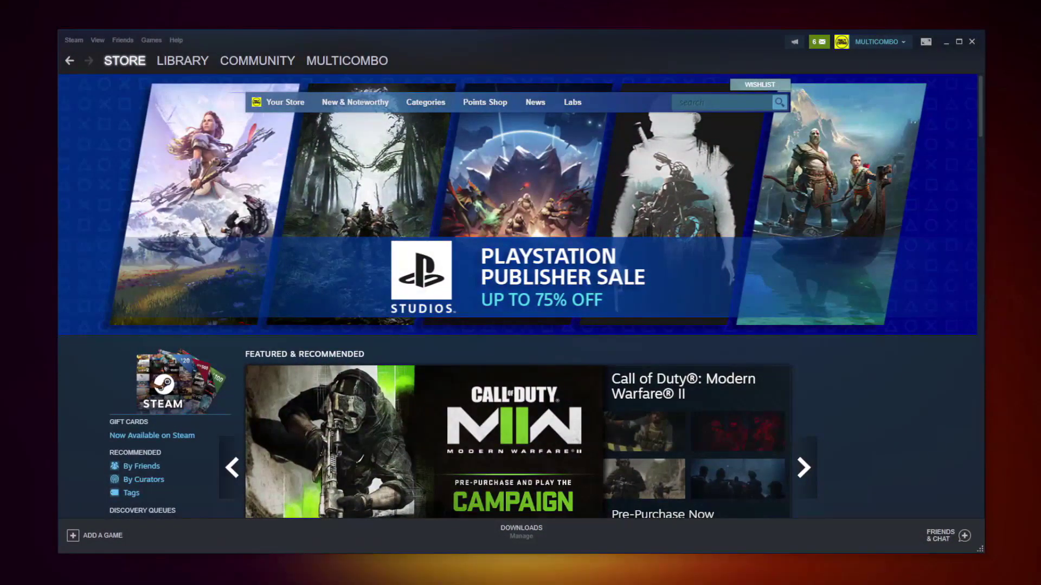
- In the Steam library, verify the integrity of the local files of the game listed under Favorites
click(178, 62)
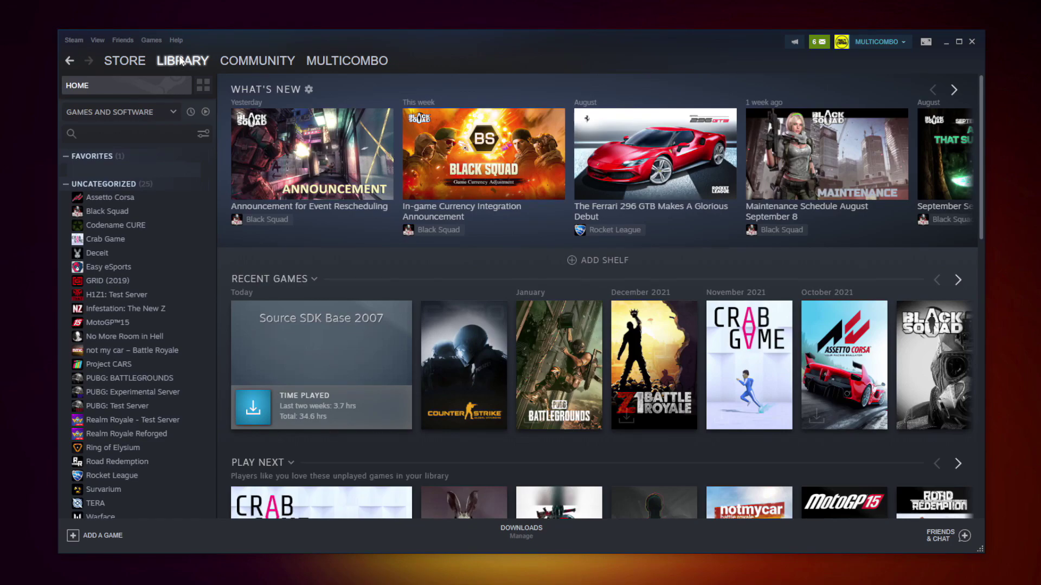
right_click(203, 172)
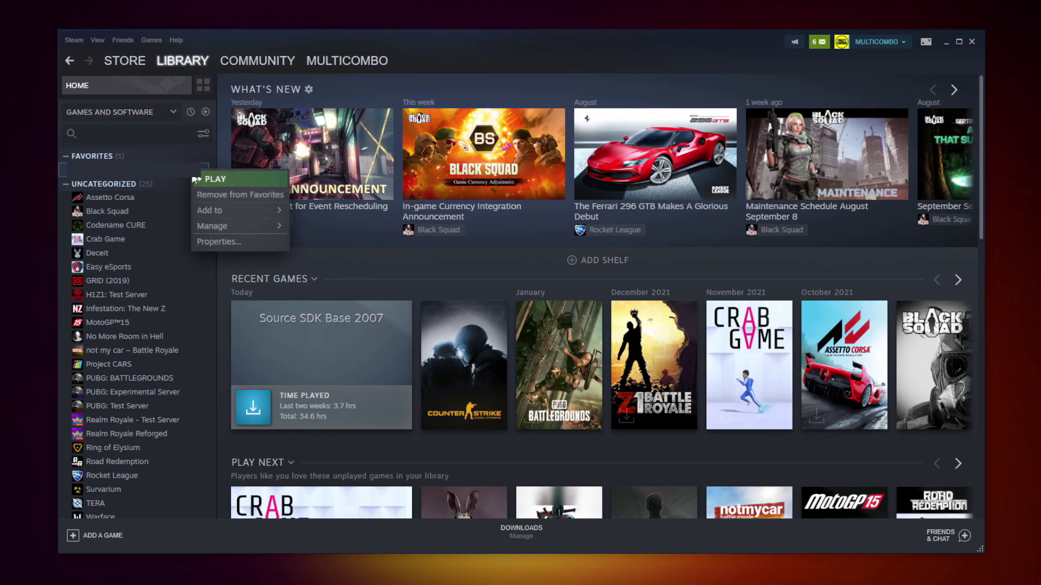
click(232, 240)
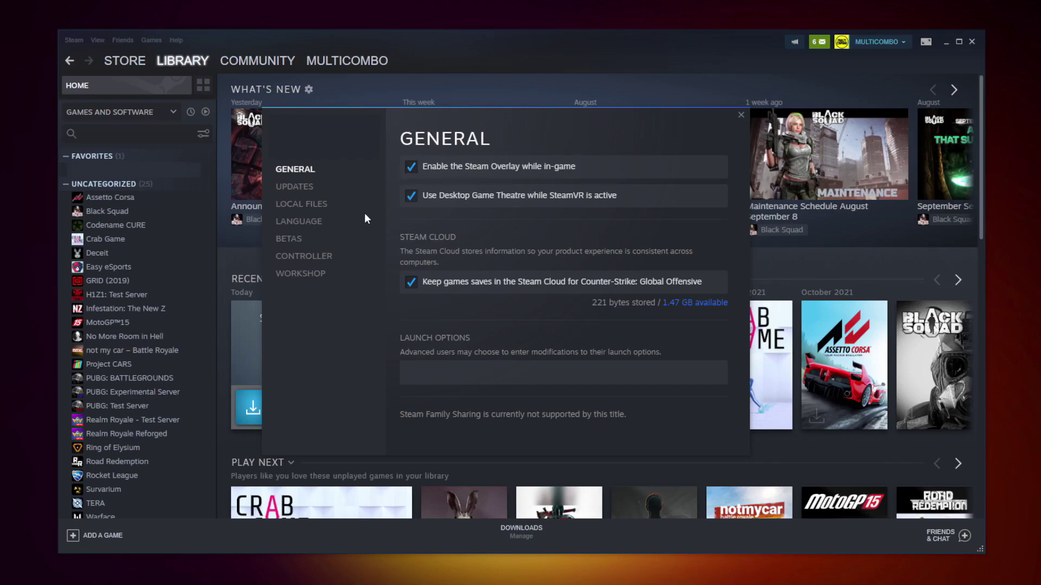
click(305, 209)
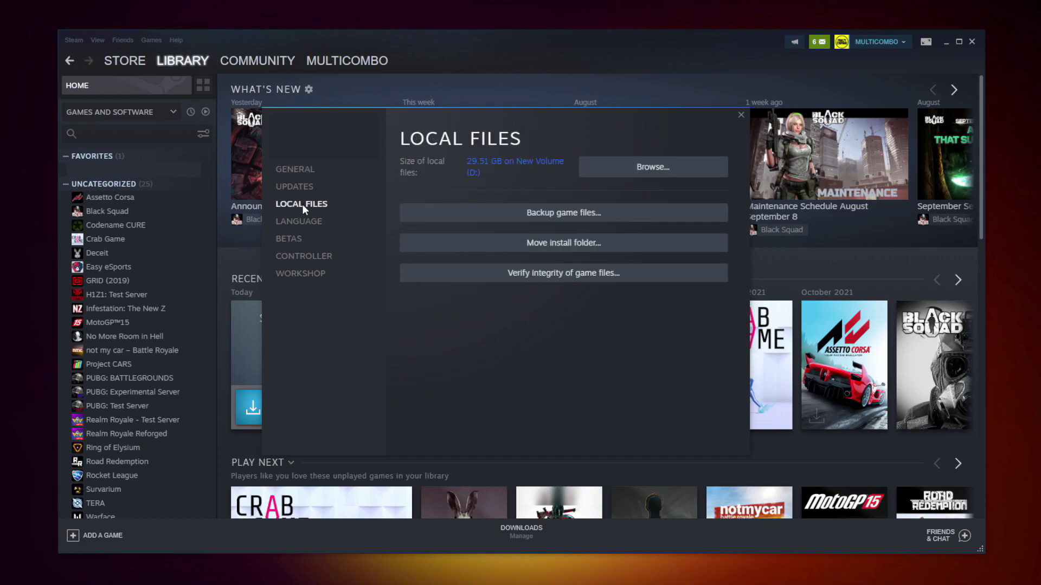
click(567, 277)
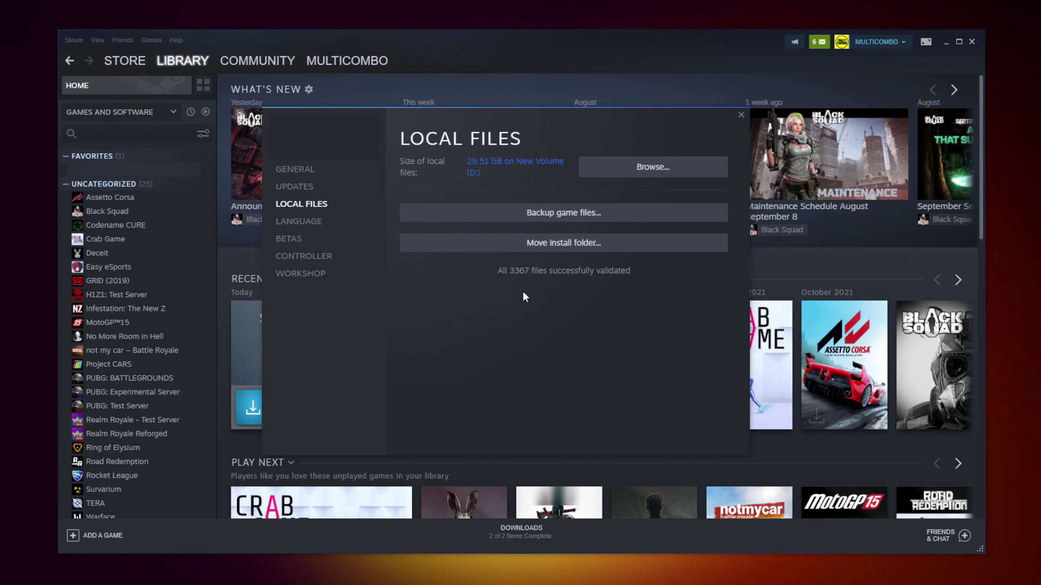
- Browse to the game's install folder and open the properties of its application file
click(631, 173)
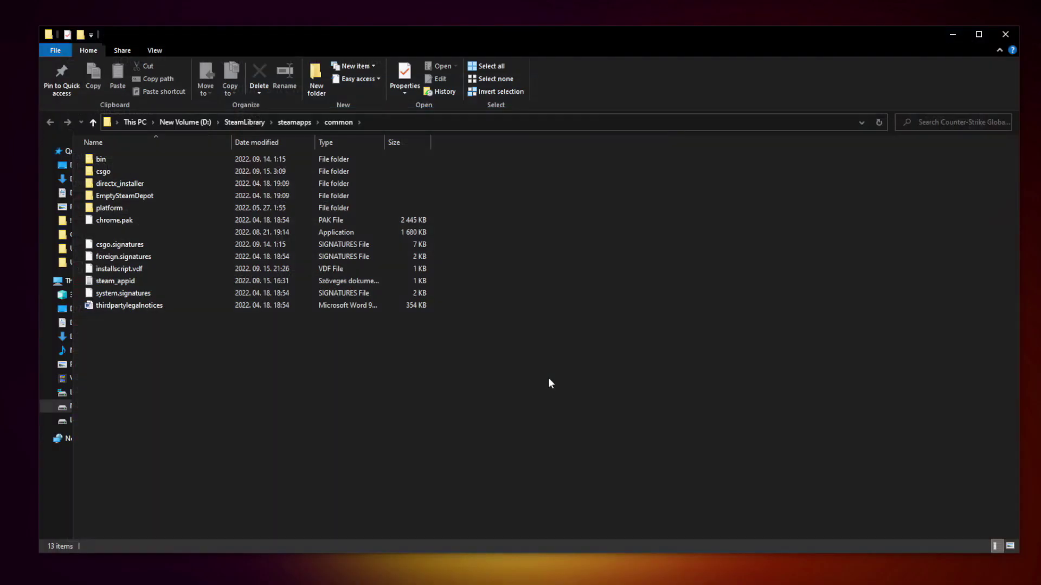
click(201, 234)
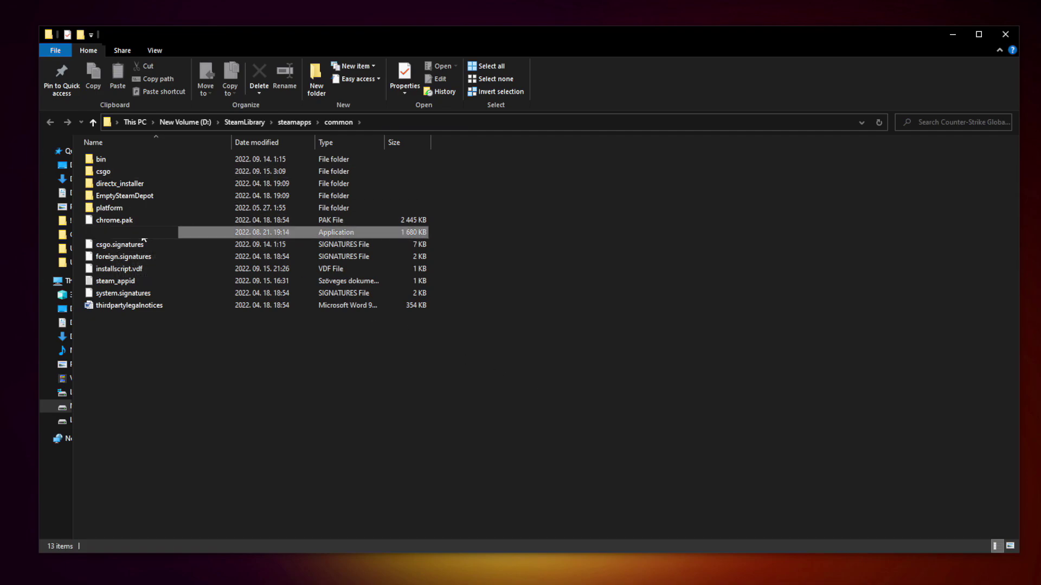
right_click(208, 233)
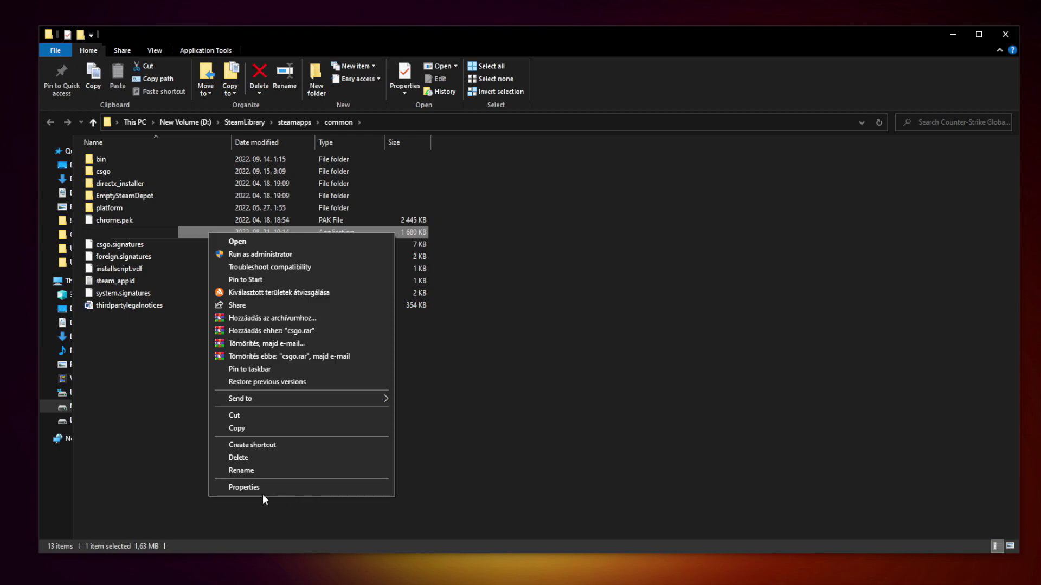
click(300, 486)
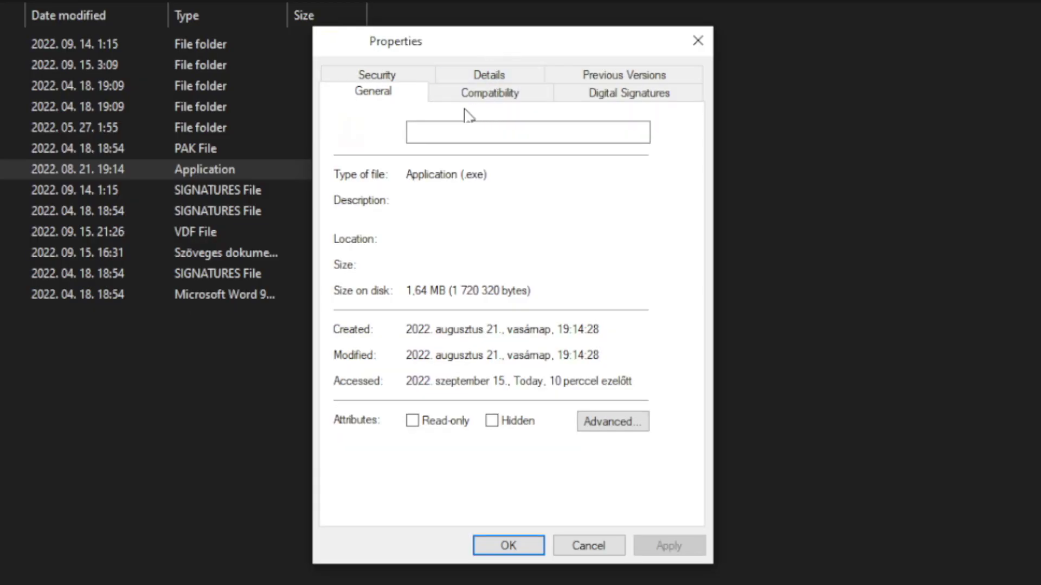
- Set the game's application to run in compatibility mode for Windows 8
click(504, 104)
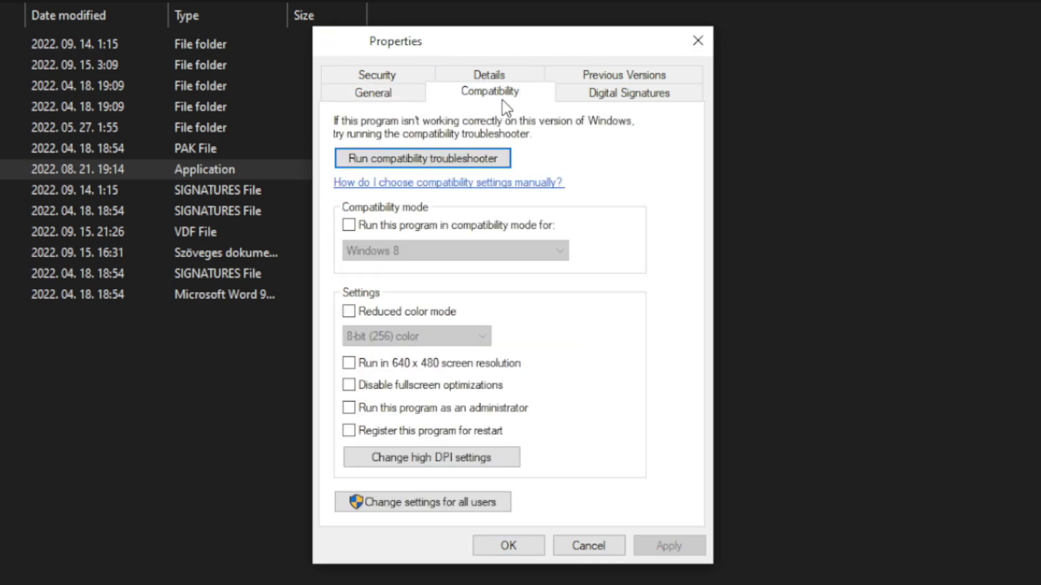
click(349, 225)
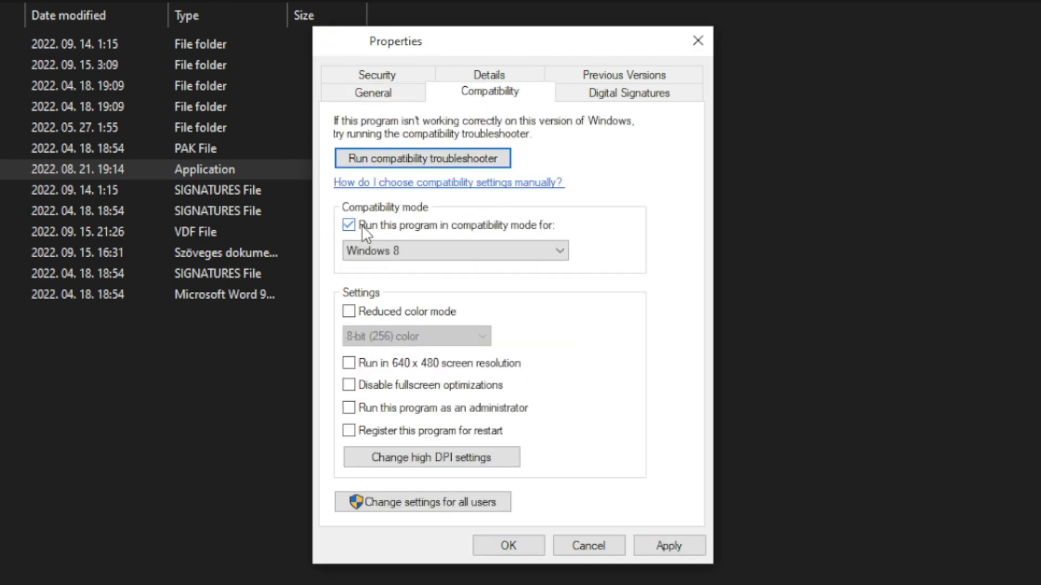
click(402, 249)
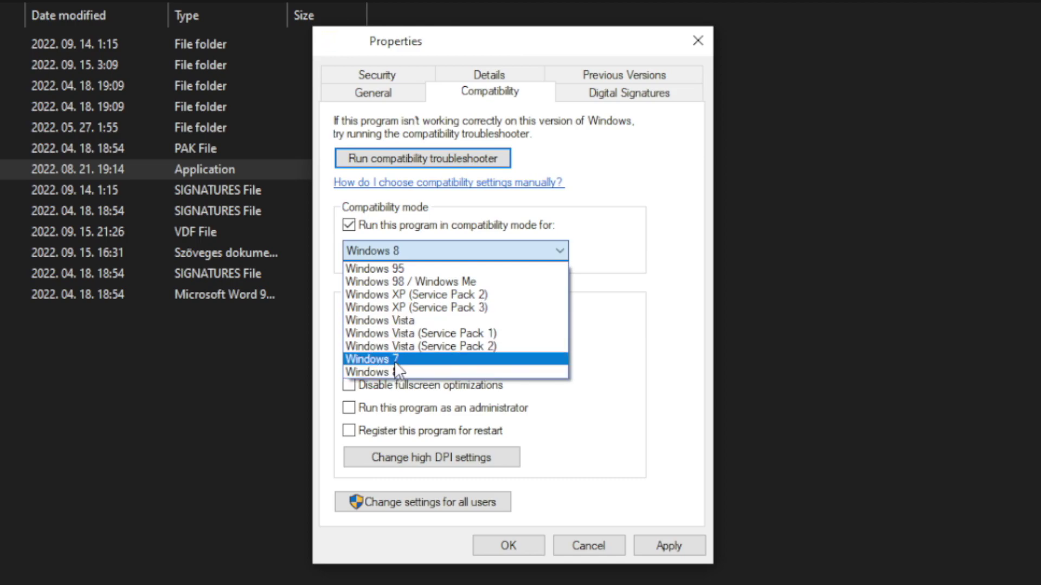
click(404, 373)
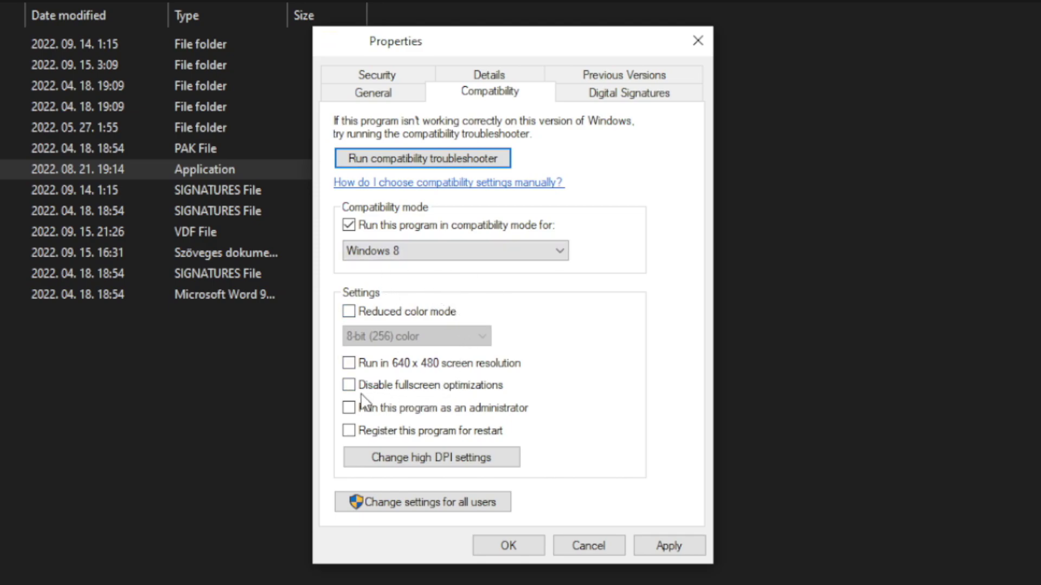
- Disable fullscreen optimizations, set the program to run as an administrator, and apply the compatibility settings
click(427, 390)
click(503, 414)
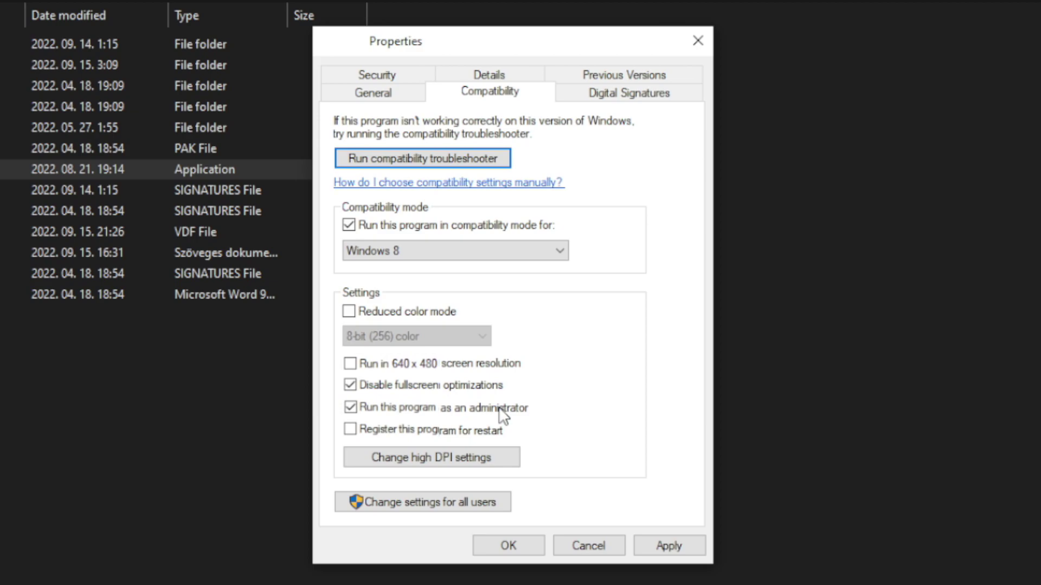
click(680, 550)
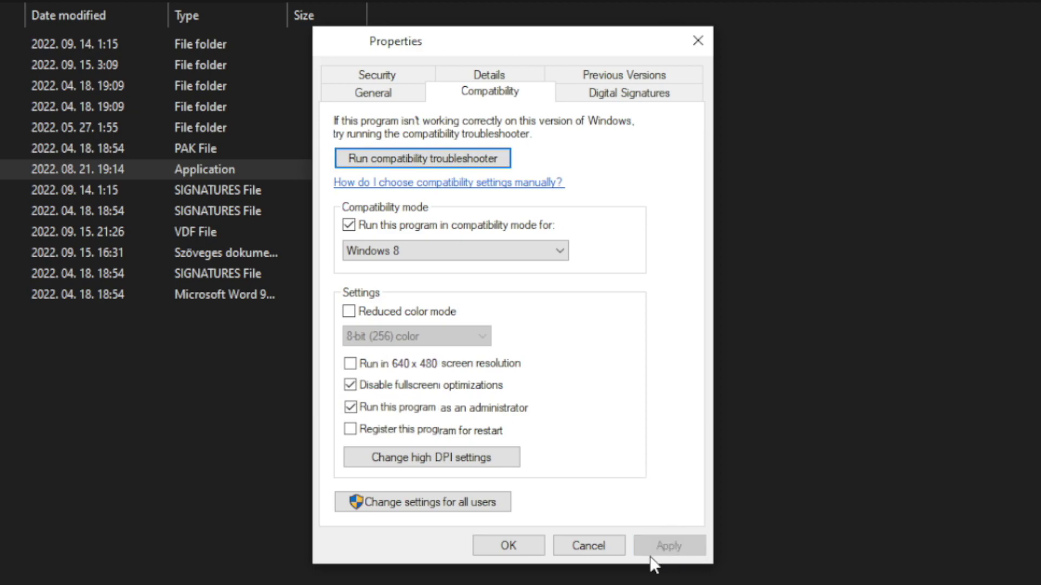
click(506, 547)
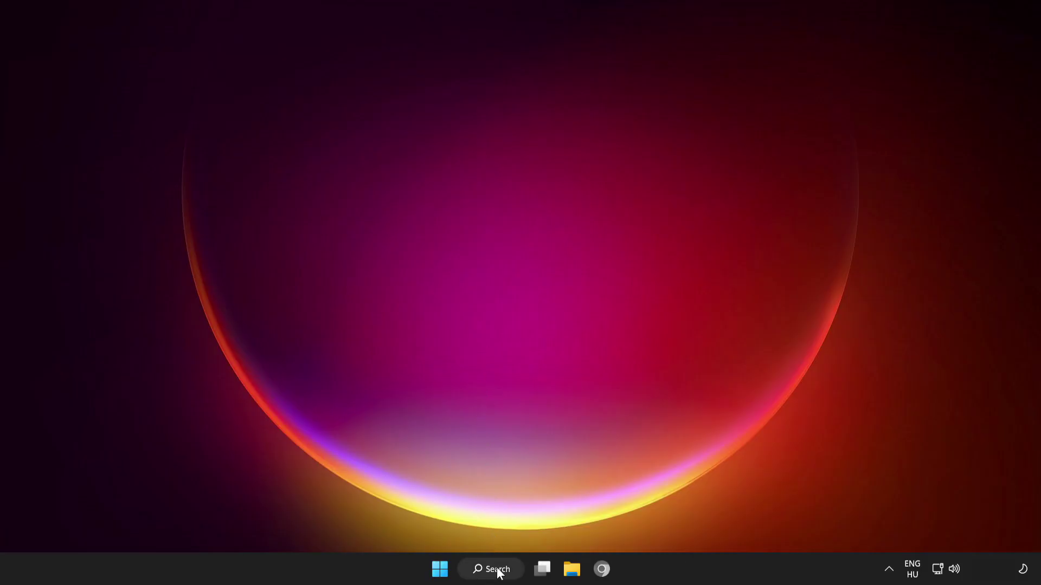
- Search Windows for "update", run a check for Windows updates and close Settings
click(485, 564)
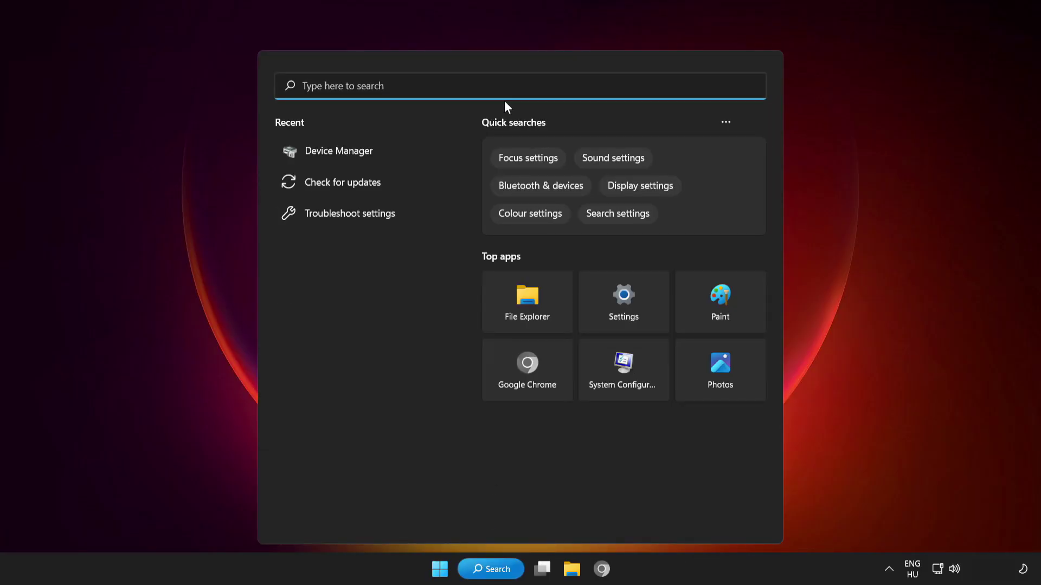
text(update)
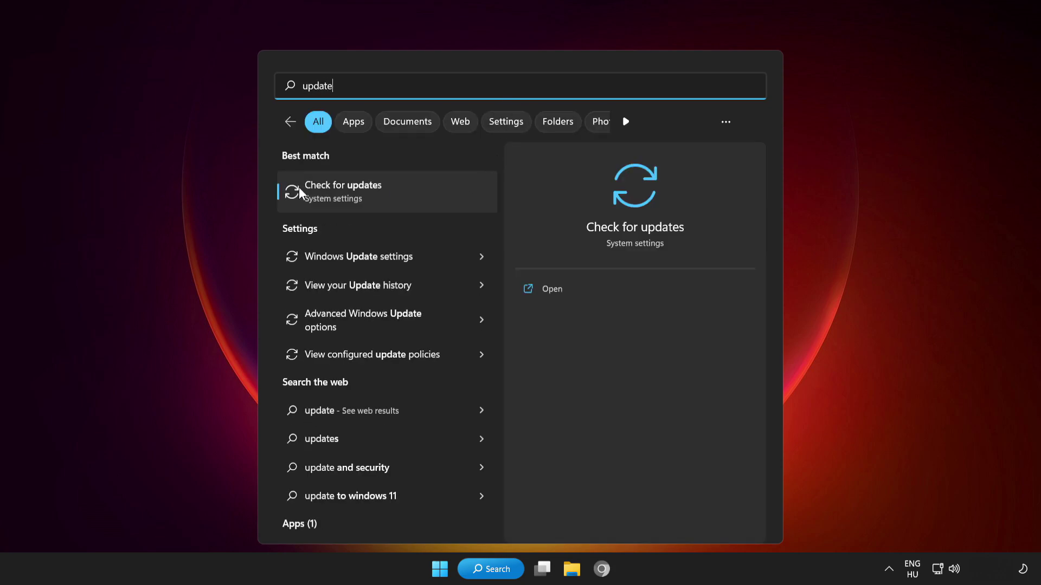
click(411, 191)
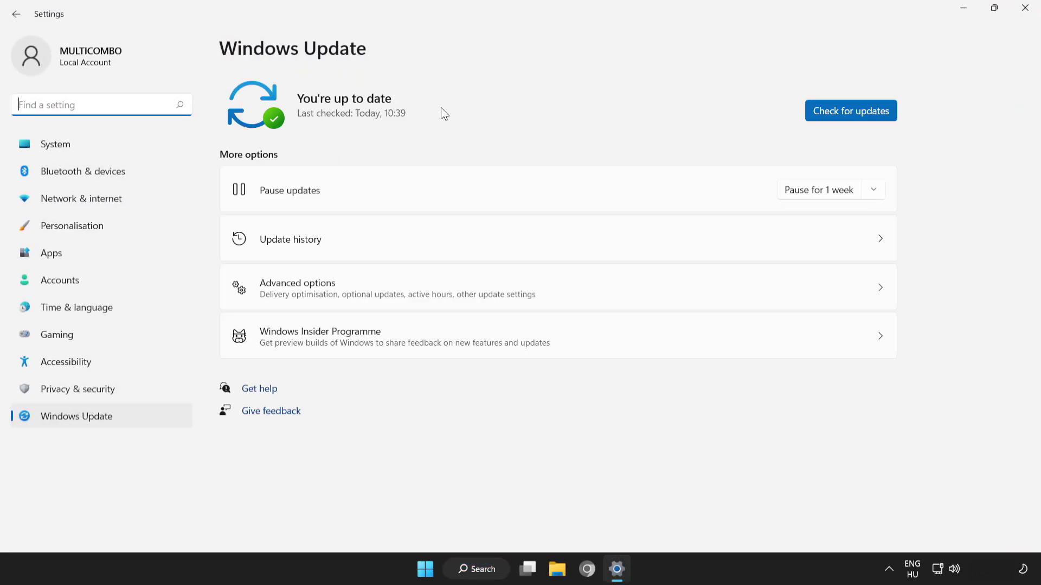
click(853, 112)
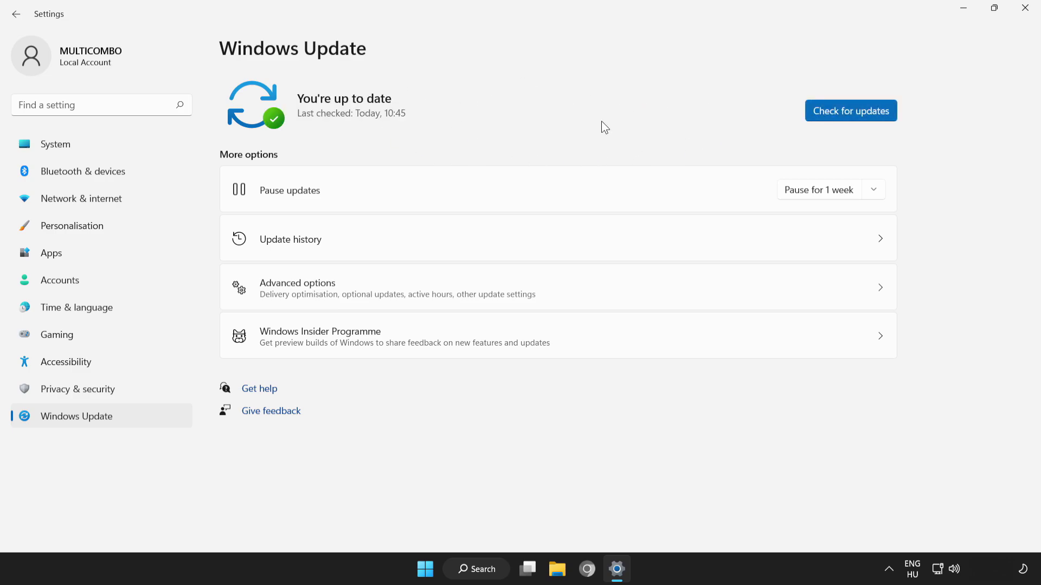
click(1025, 18)
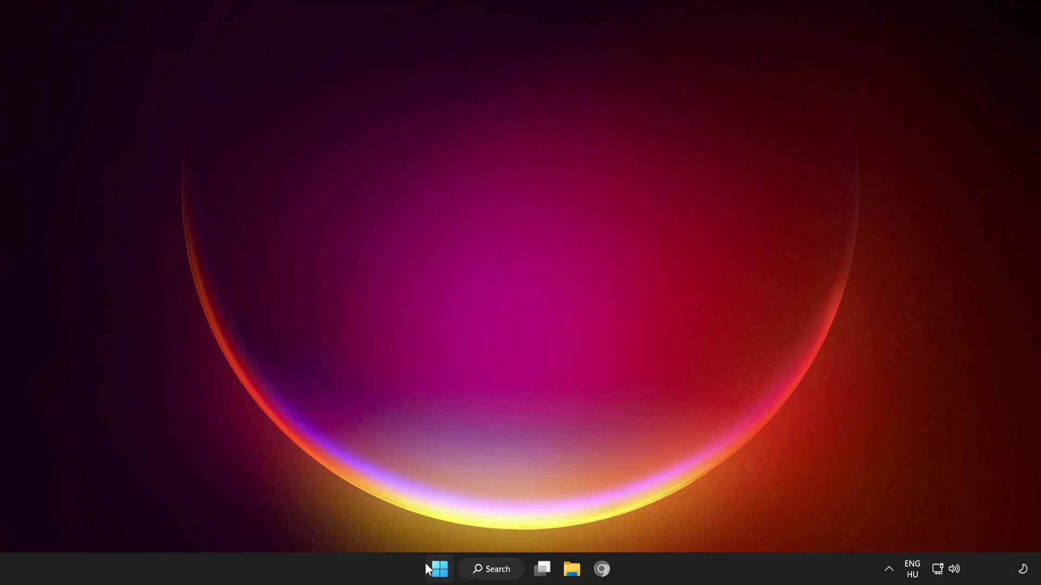
- Open Task Manager and show the list of startup apps
right_click(440, 569)
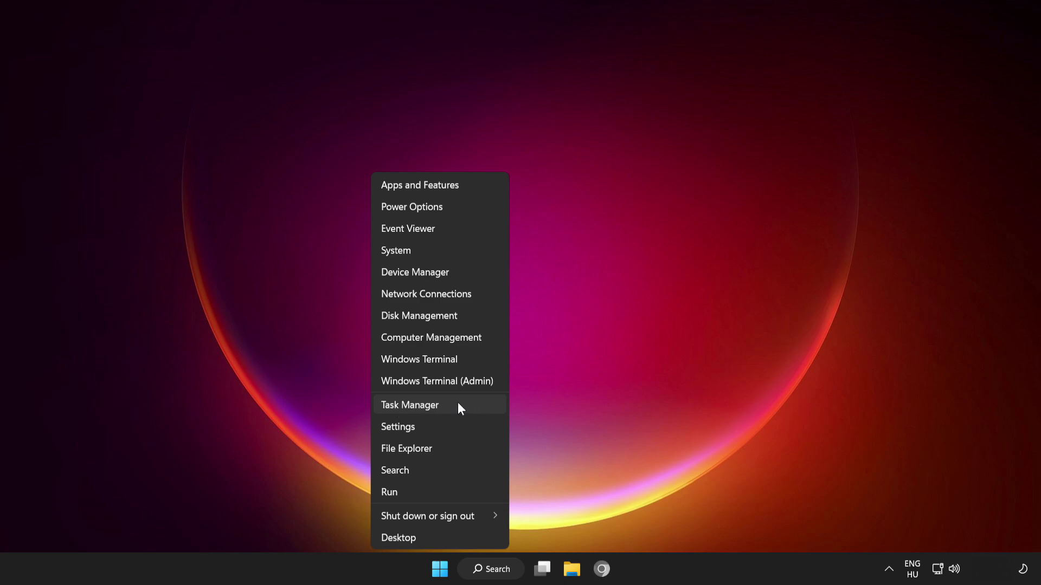
click(472, 406)
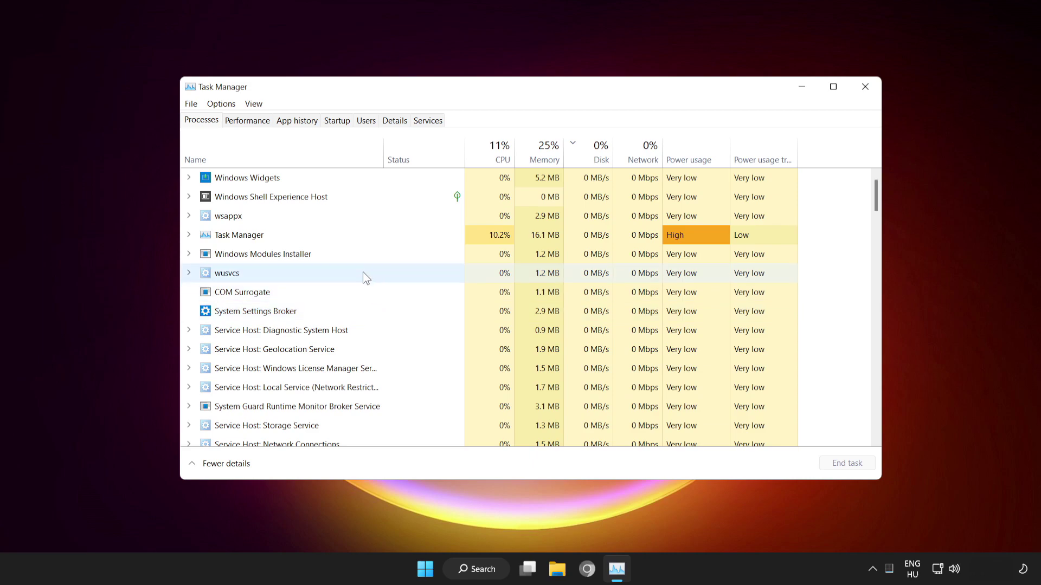
click(336, 122)
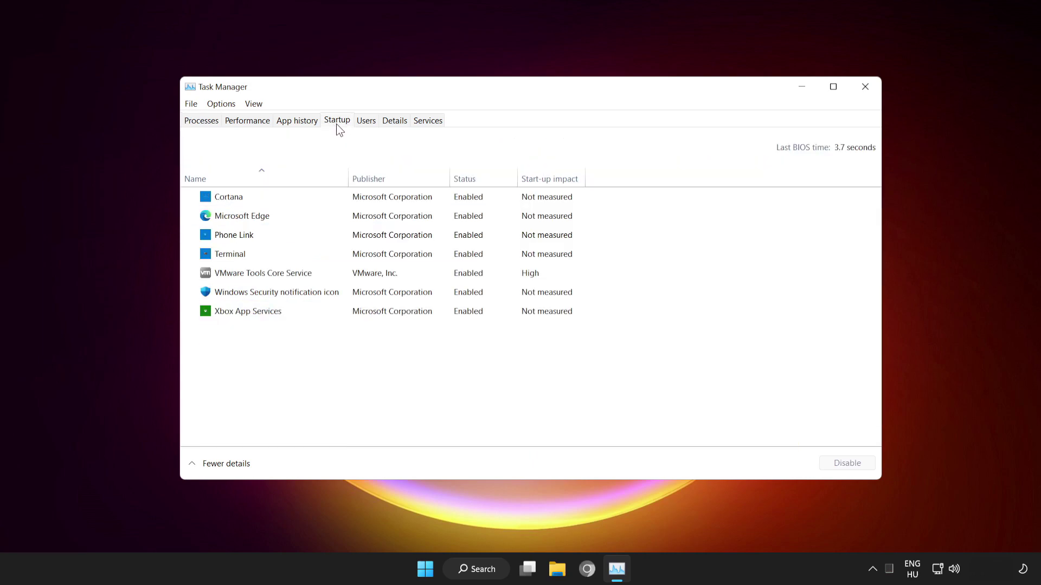
- Disable Cortana, Microsoft Edge, Phone Link and Terminal from running at startup
click(329, 197)
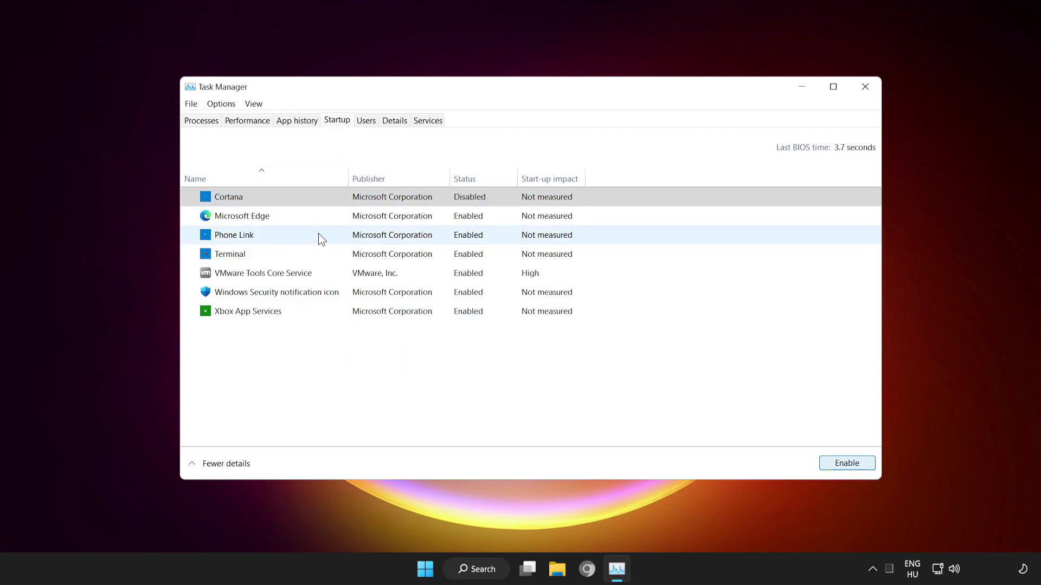
click(304, 216)
click(850, 465)
click(292, 237)
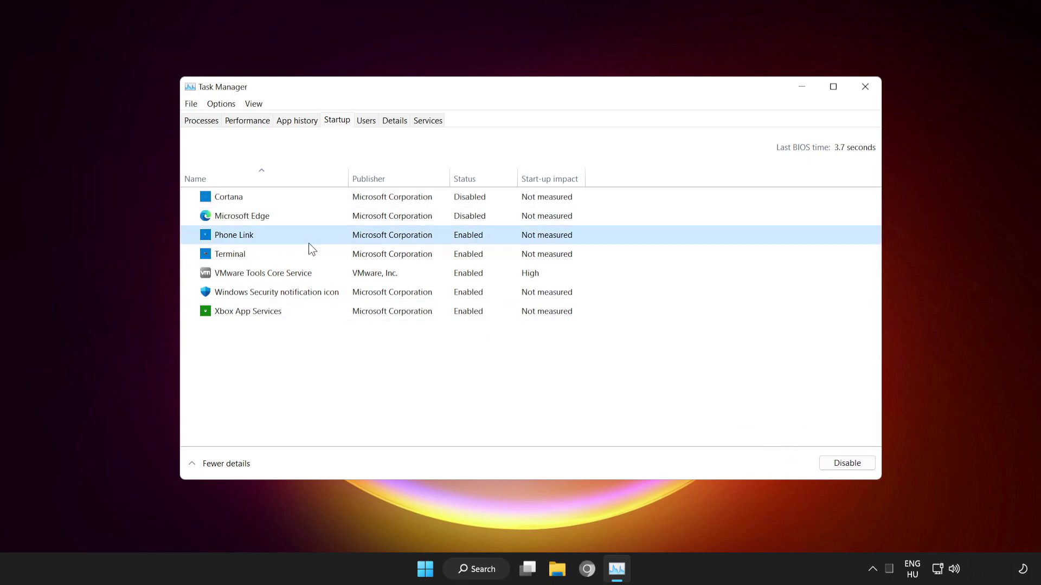
click(841, 461)
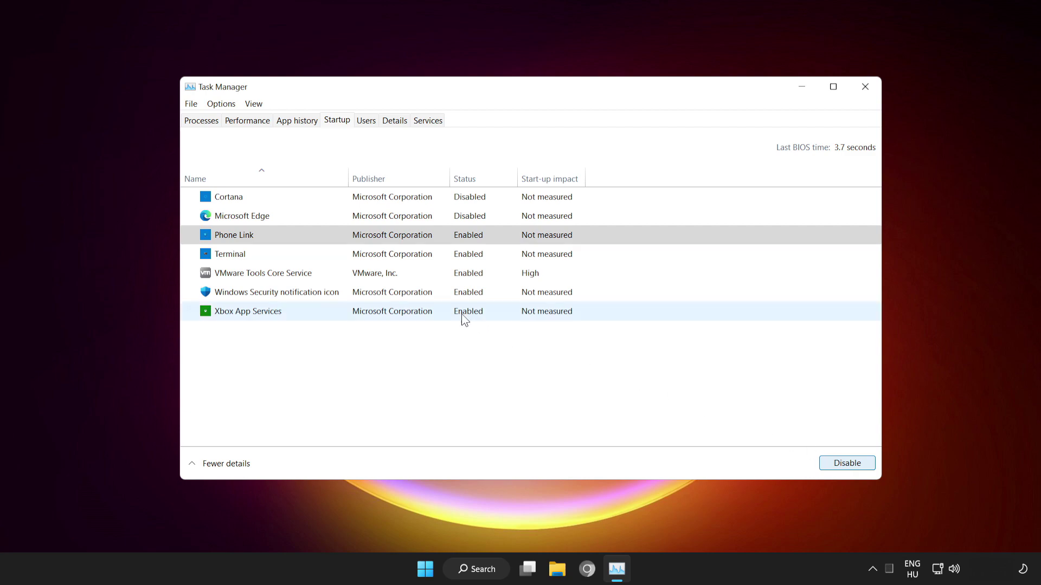
click(310, 258)
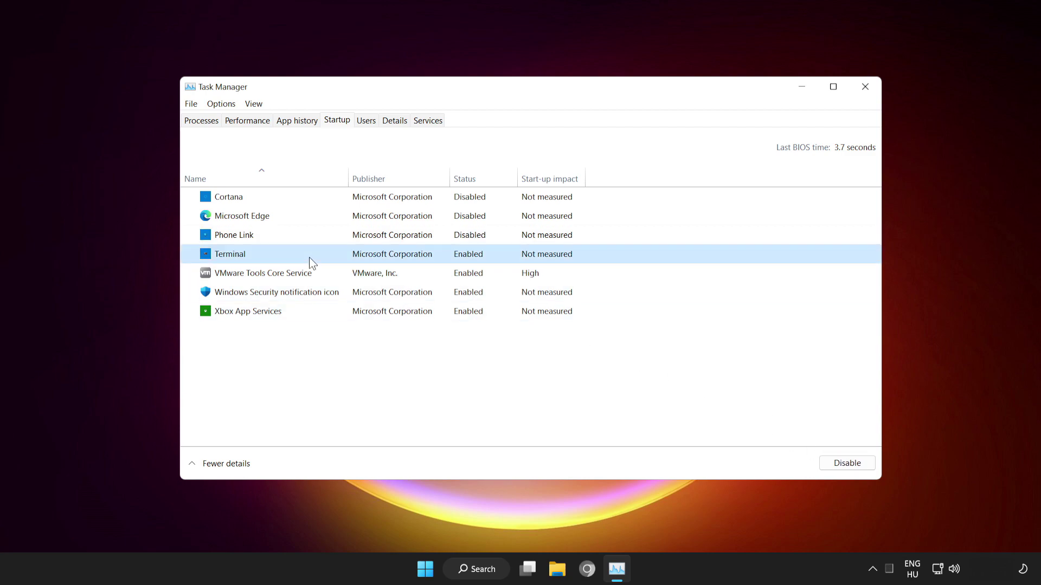
click(848, 463)
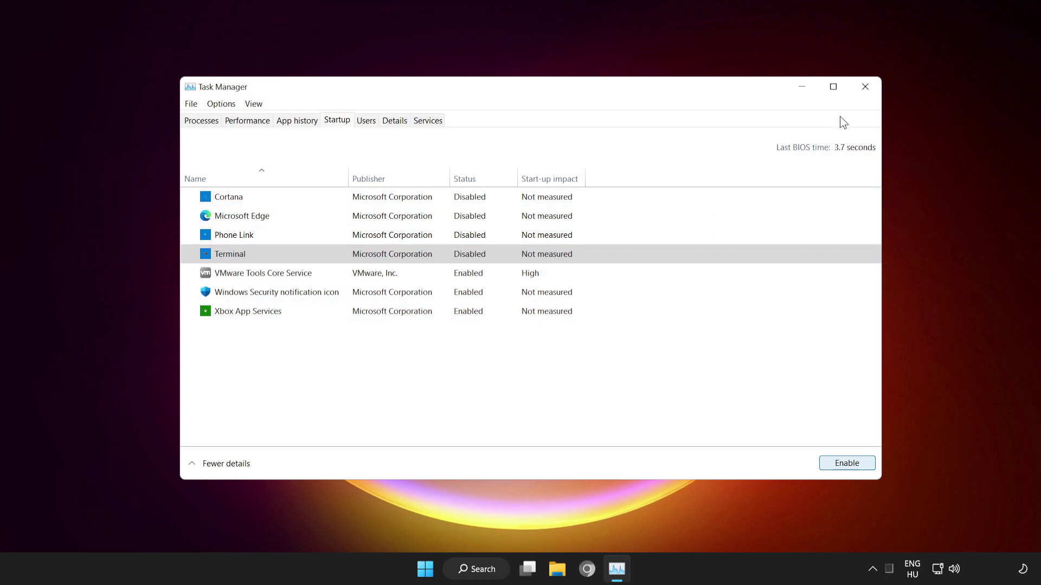
- Close Task Manager and open the computer's power options from Start
click(865, 90)
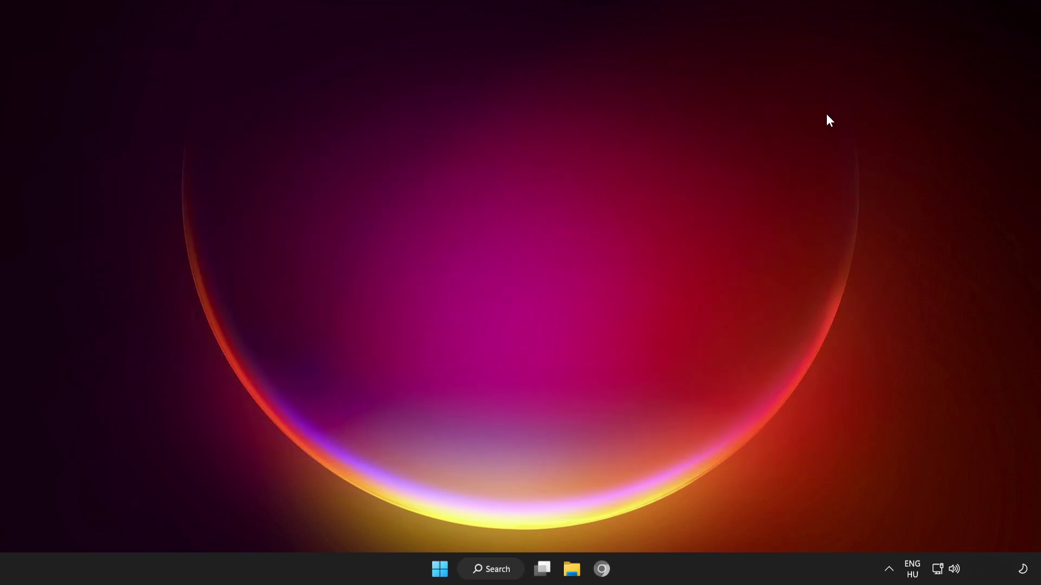
click(440, 570)
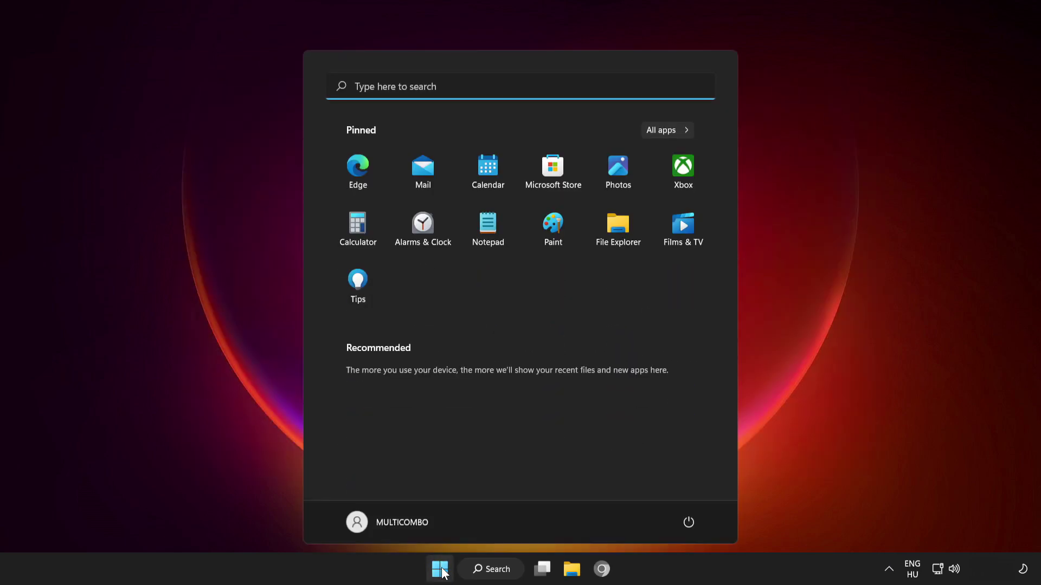
click(687, 523)
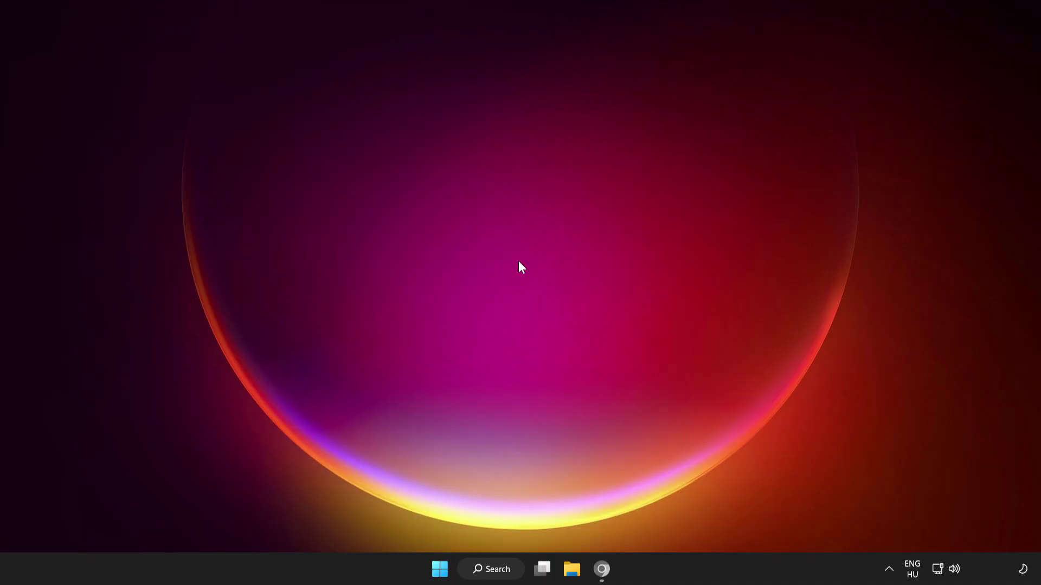
- Switch to Chrome and download the DirectX End-User Runtime Web Installer from the Microsoft Download Center page
click(602, 572)
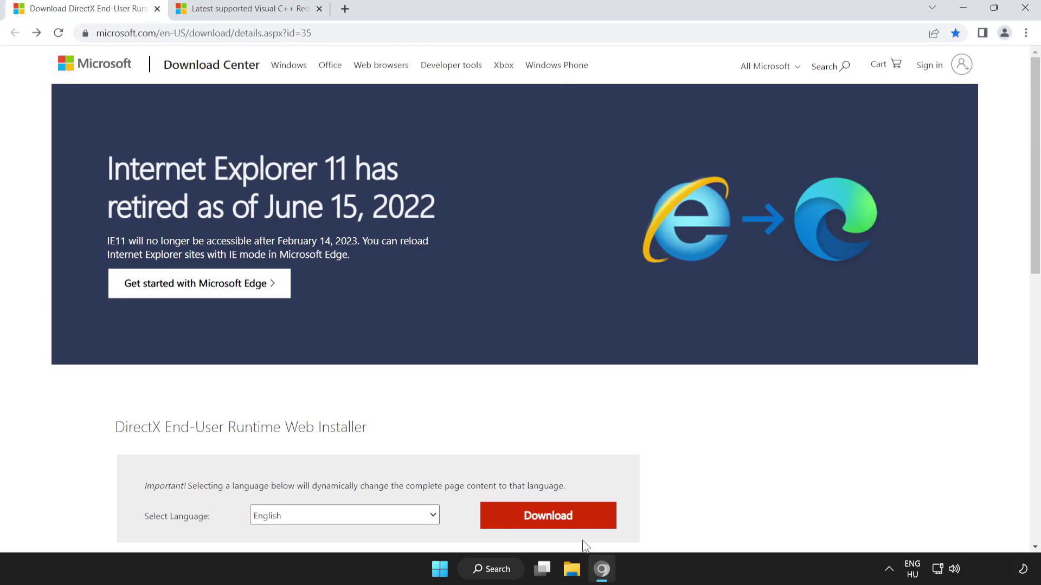
drag(322, 33, 96, 34)
click(304, 33)
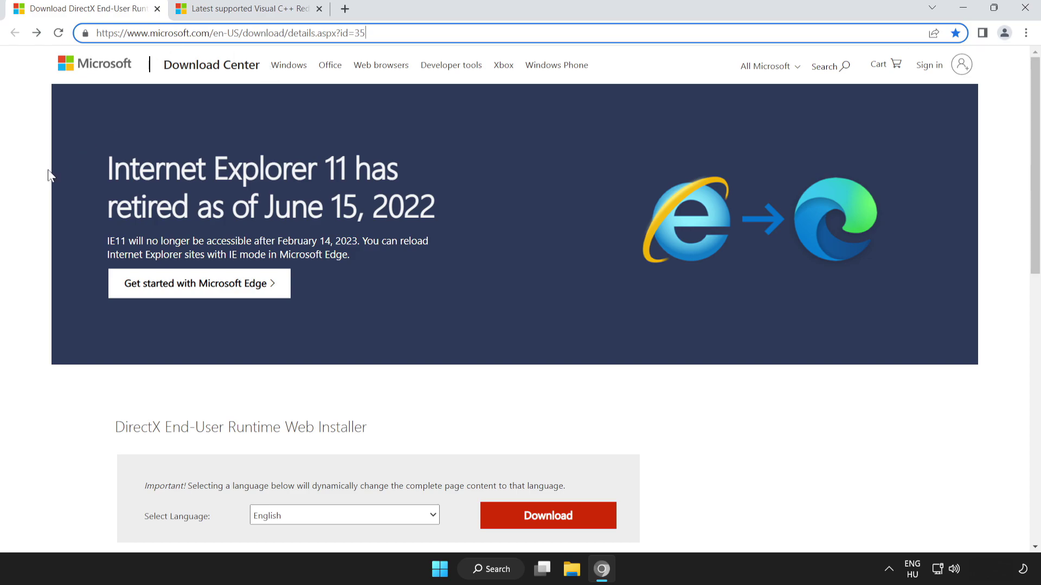
click(328, 172)
drag(1037, 161, 1035, 242)
drag(68, 237, 464, 242)
click(440, 251)
click(551, 329)
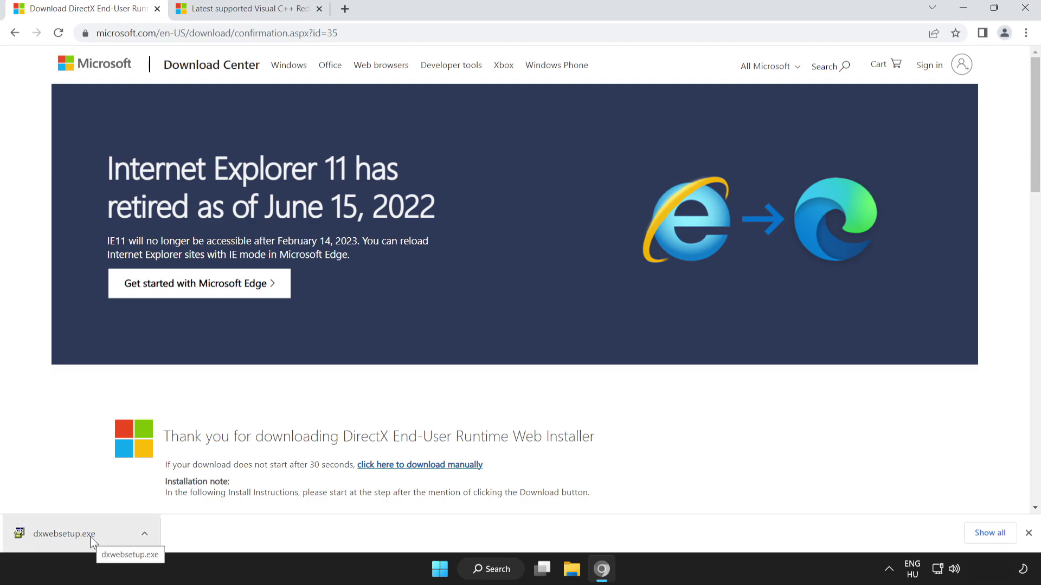
- Run the downloaded dxwebsetup.exe, accept the DirectX license agreement and continue the setup
click(90, 536)
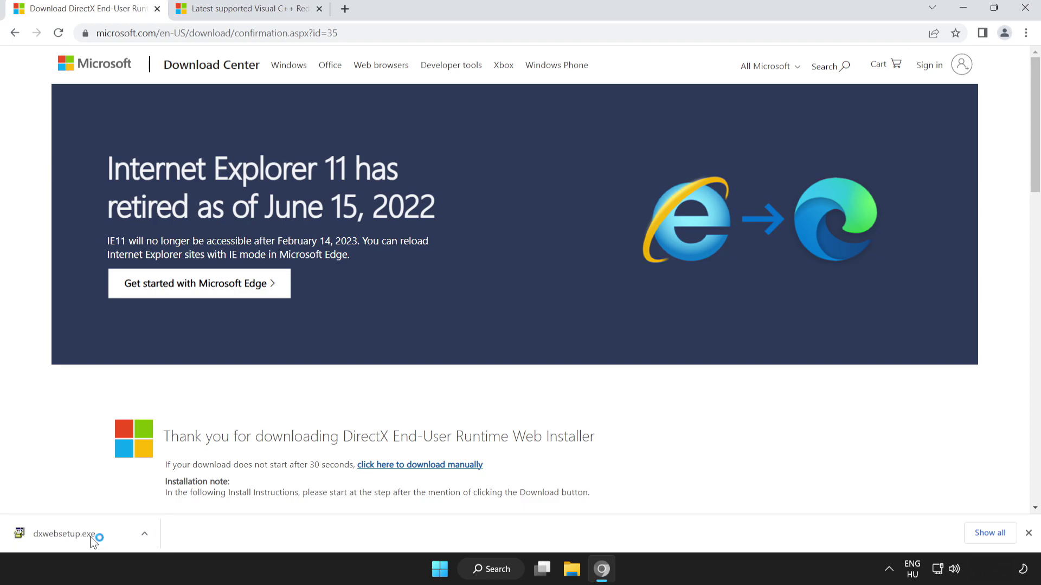
drag(261, 132, 475, 181)
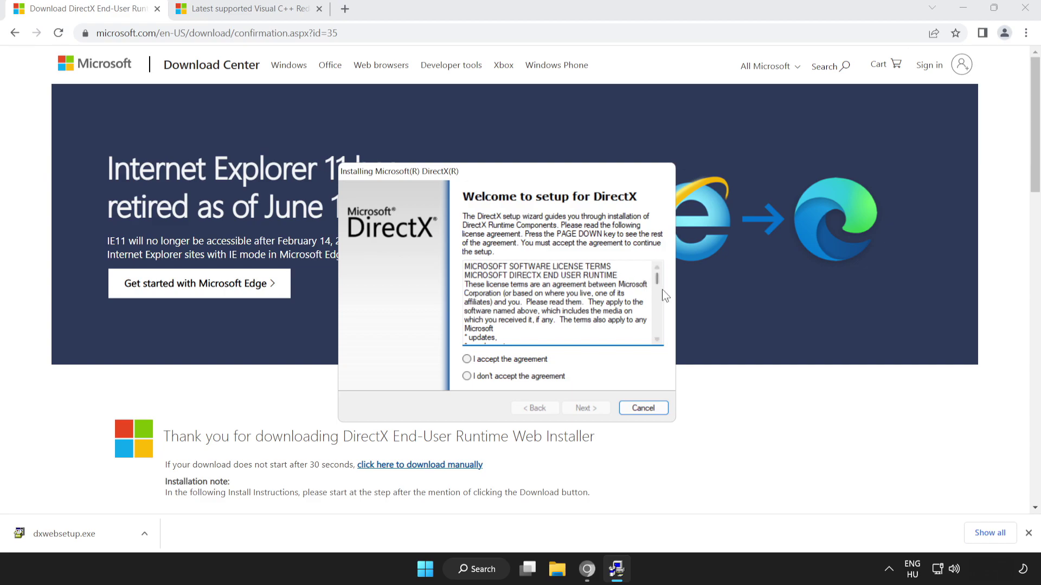
drag(658, 281, 657, 332)
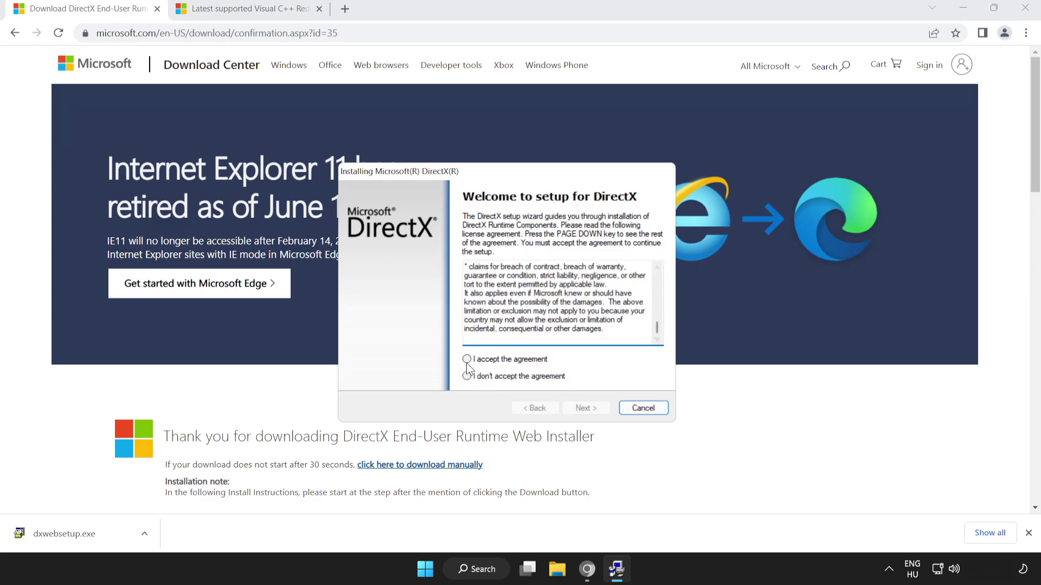
click(512, 359)
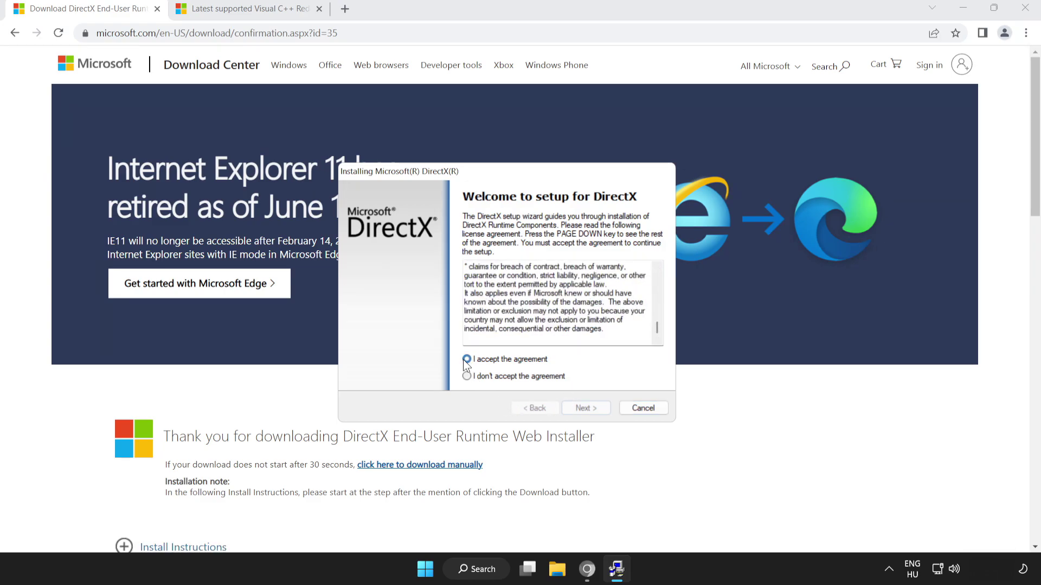
click(580, 408)
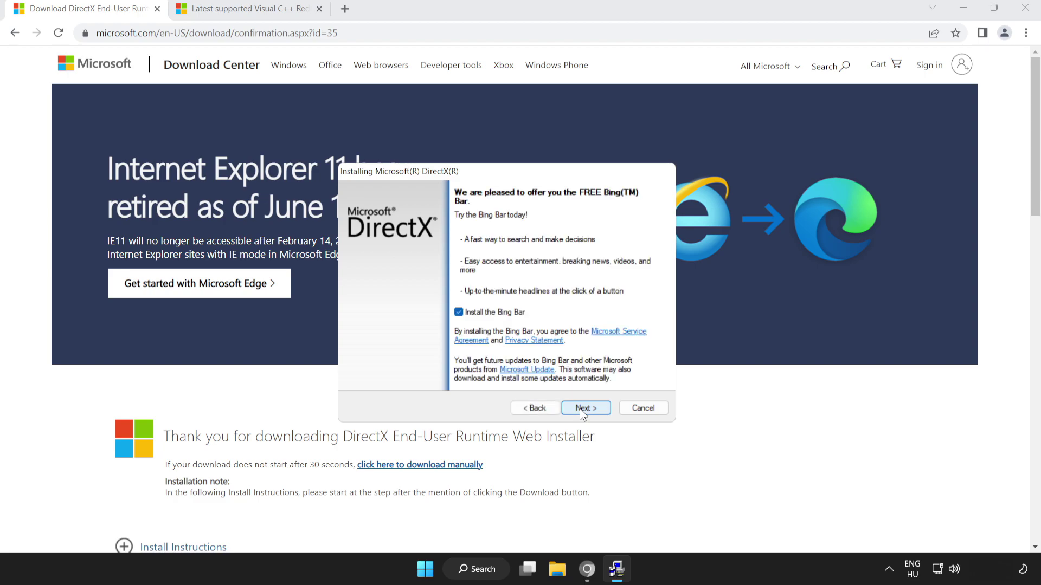
- Decline installing the Bing Bar and complete the DirectX setup
click(458, 312)
click(583, 408)
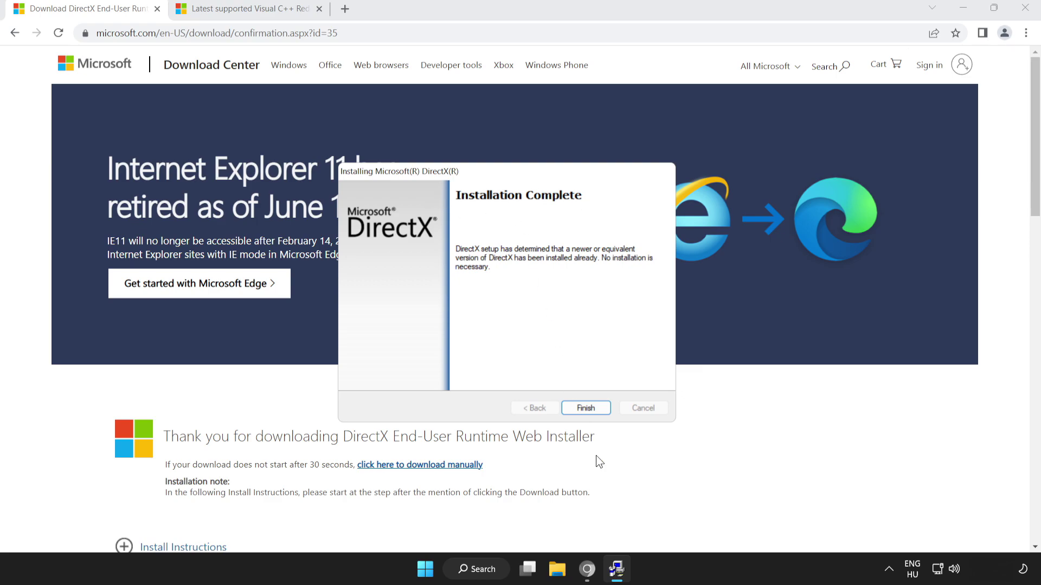
click(586, 409)
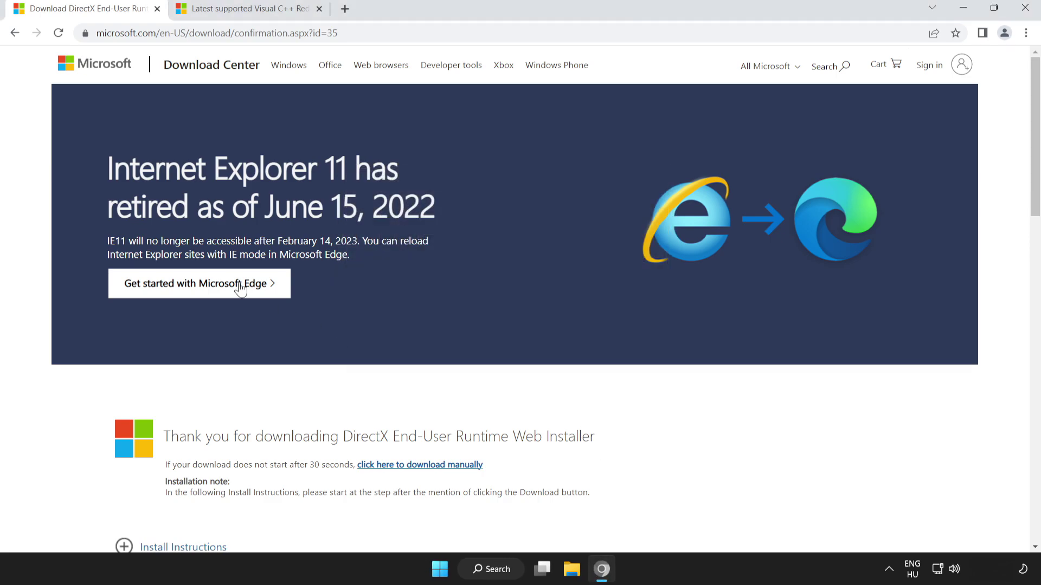
- Close the DirectX page and download the ARM64, X86 and X64 Visual C++ Redistributable installers for Visual Studio 2015–2022
click(157, 9)
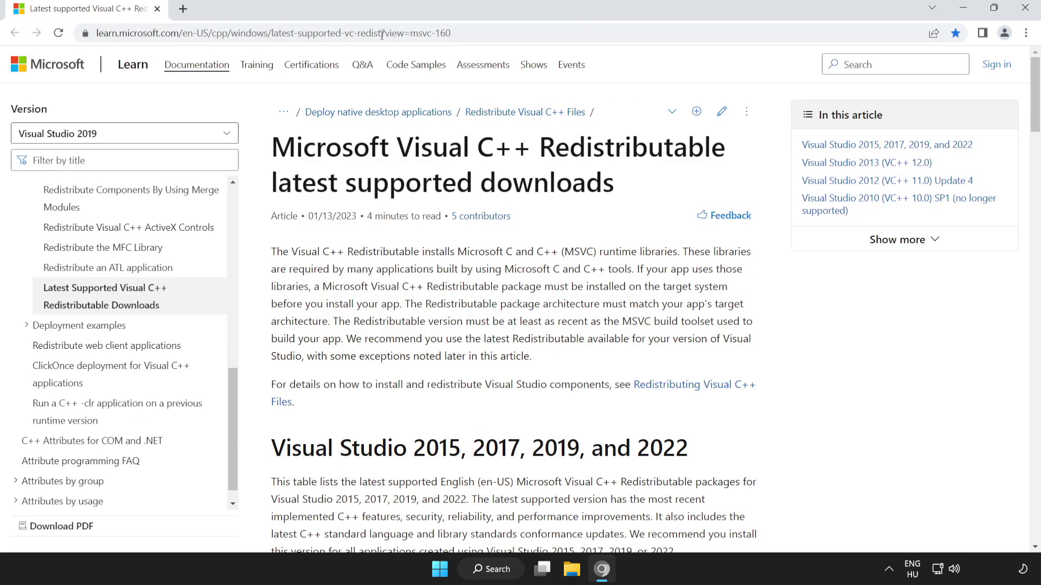
drag(470, 33, 28, 34)
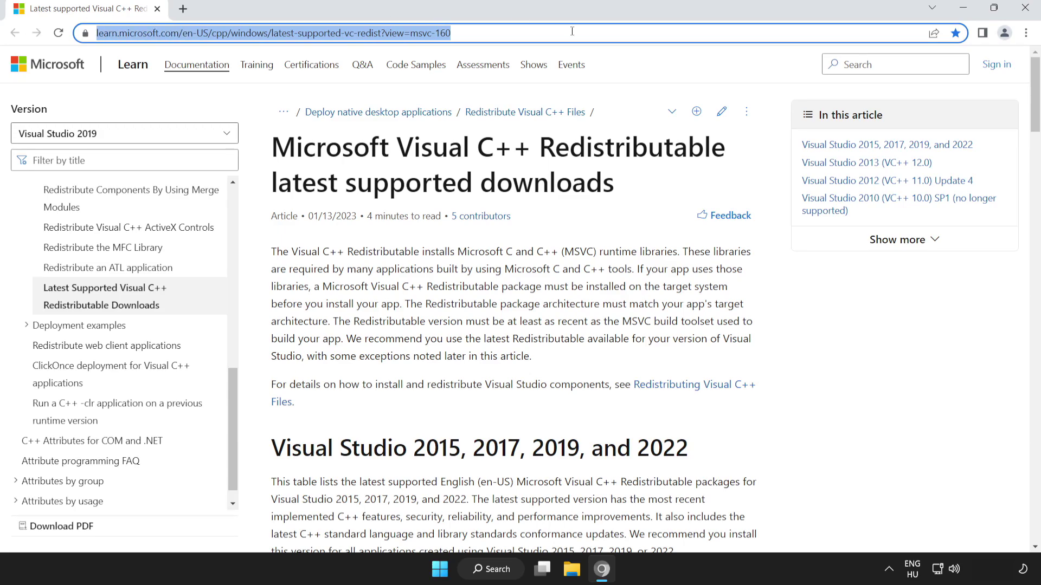
click(243, 145)
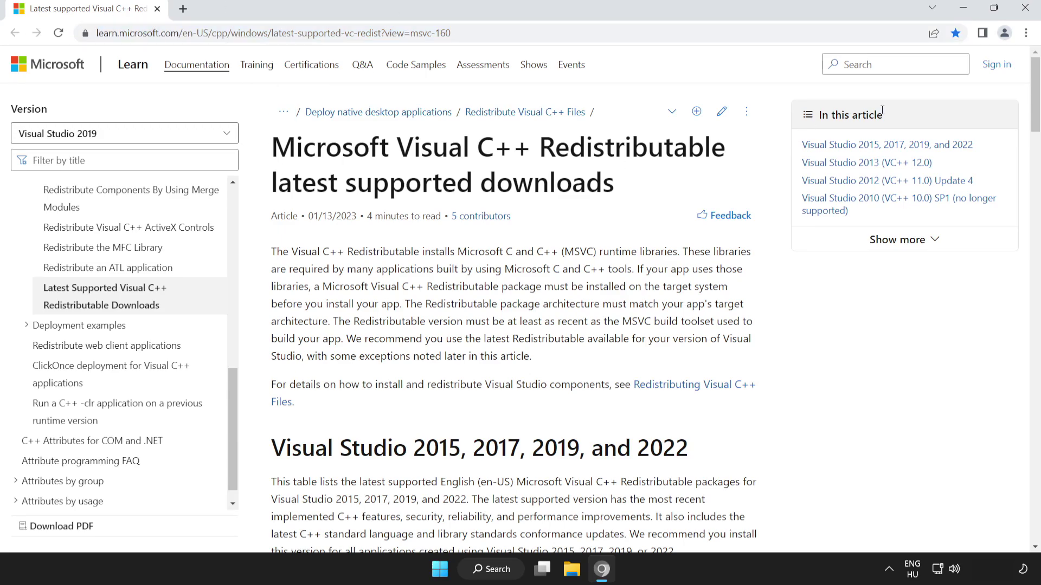
drag(1036, 106, 1036, 160)
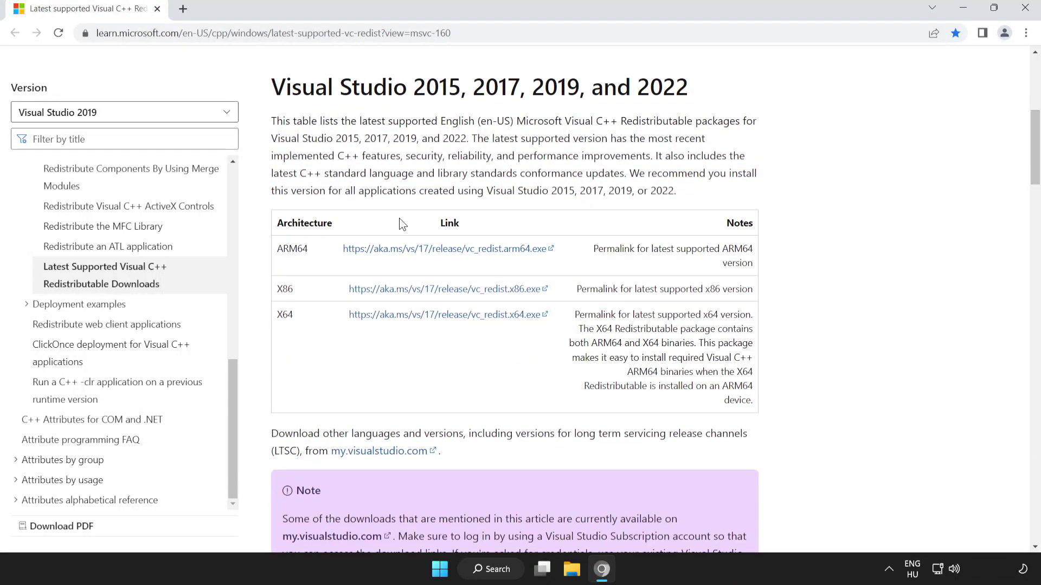
drag(278, 249, 633, 331)
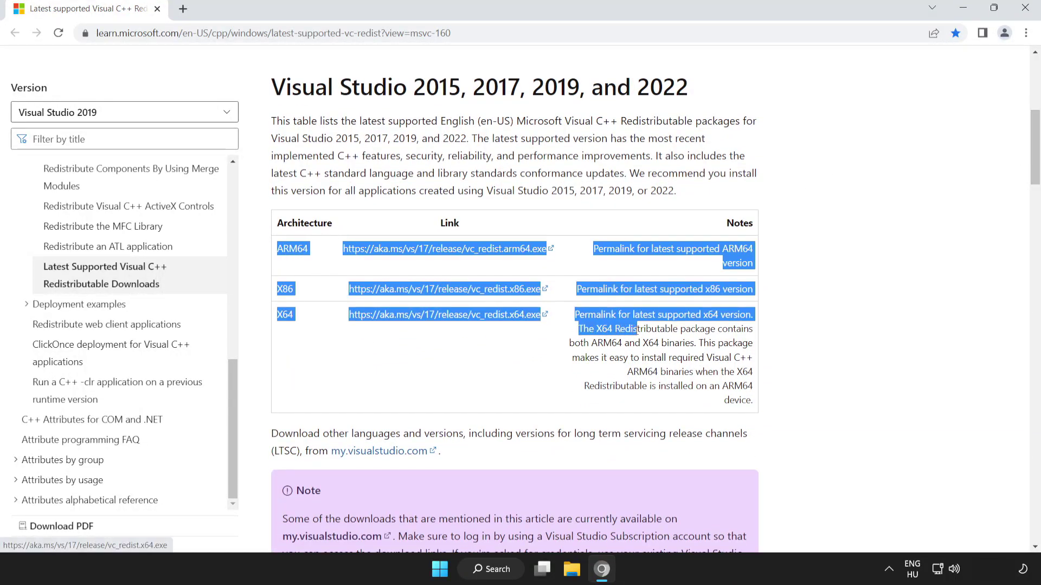
click(633, 332)
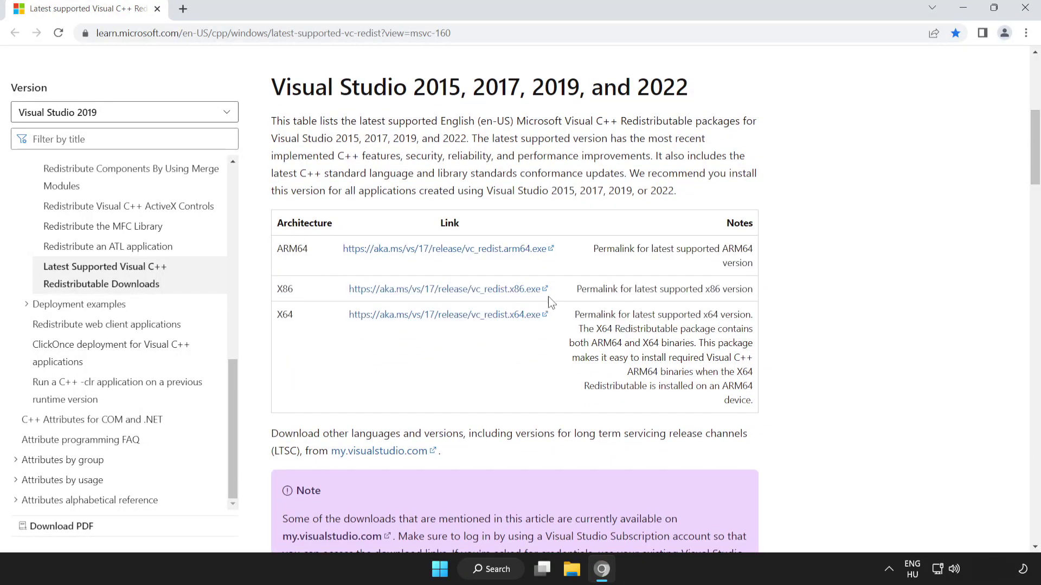
click(432, 255)
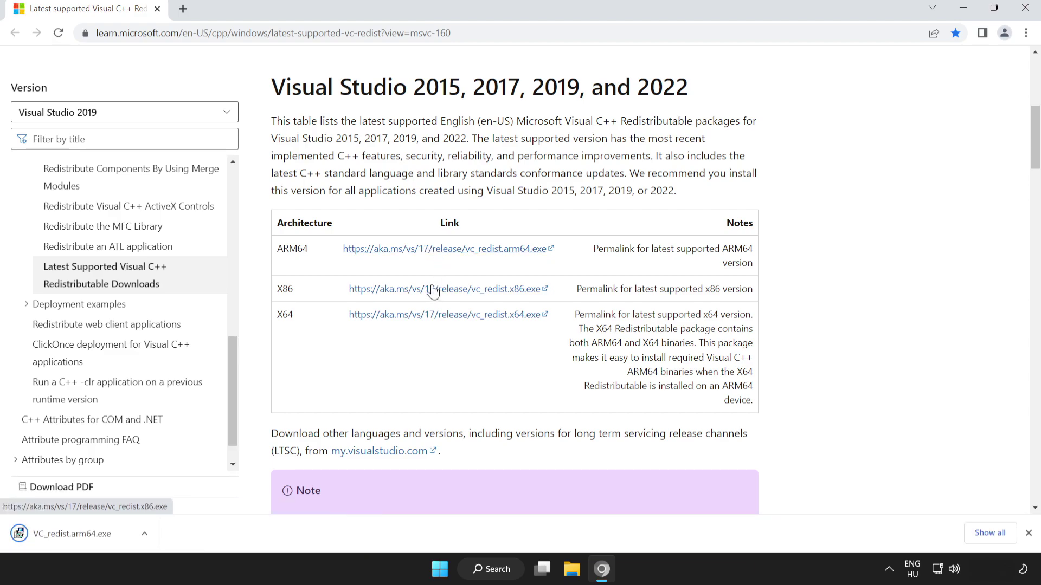
click(454, 296)
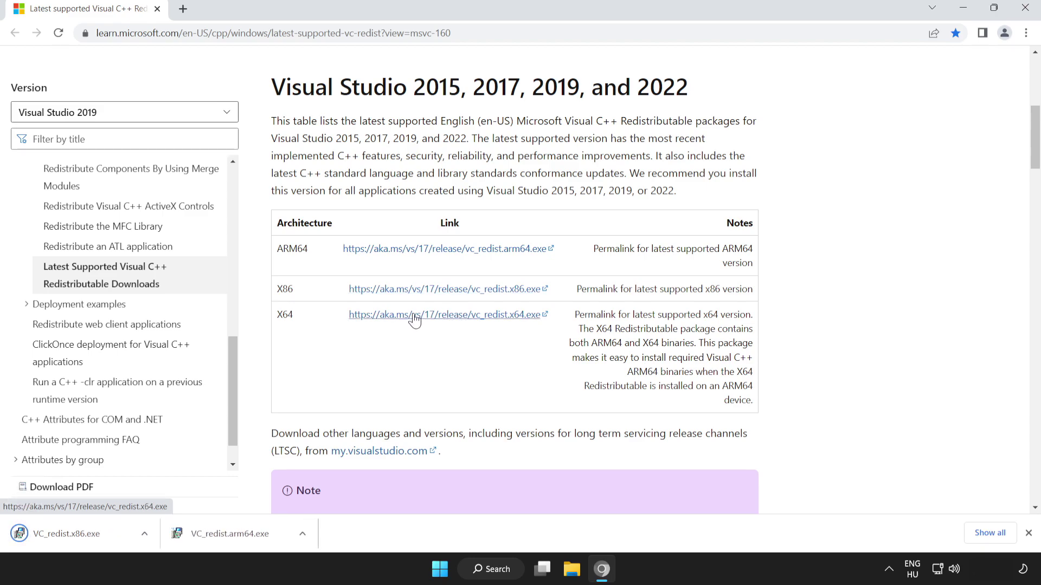
click(448, 319)
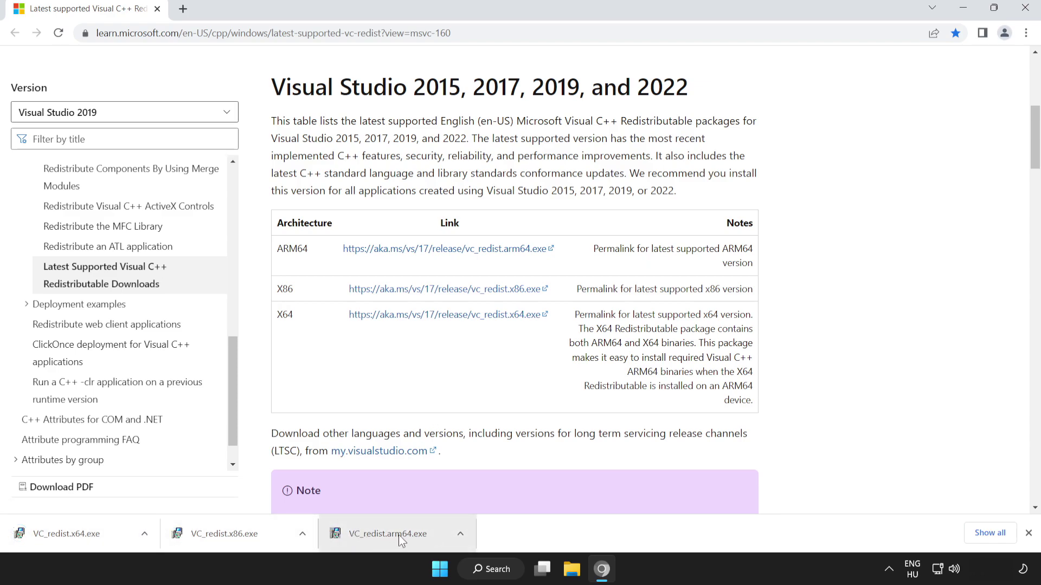
- Try to install the Arm64 Visual C++ Redistributable from VC_redist.arm64.exe, agreeing to the license terms, and close its setup
click(398, 535)
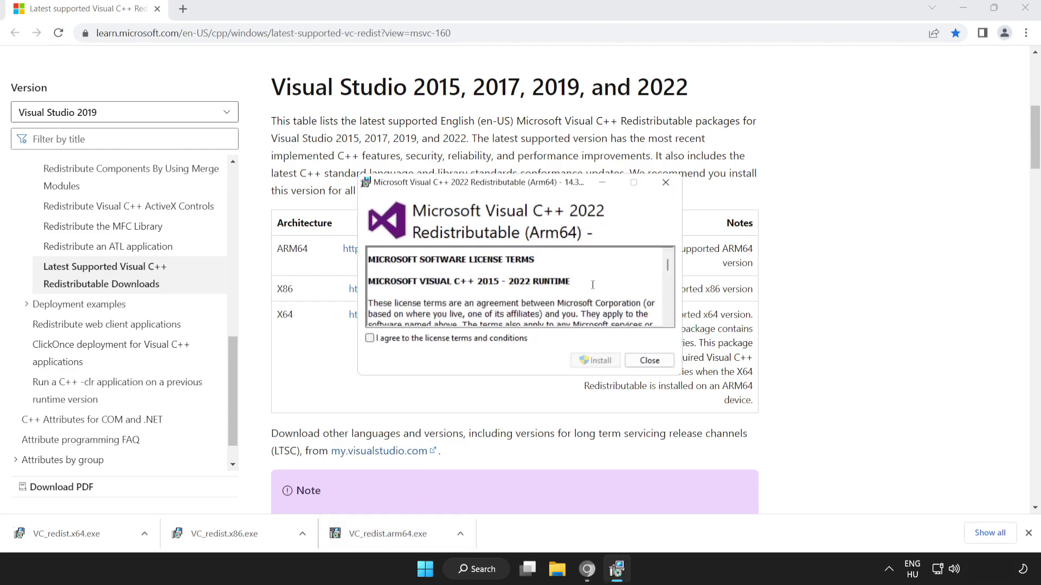
drag(668, 266, 671, 309)
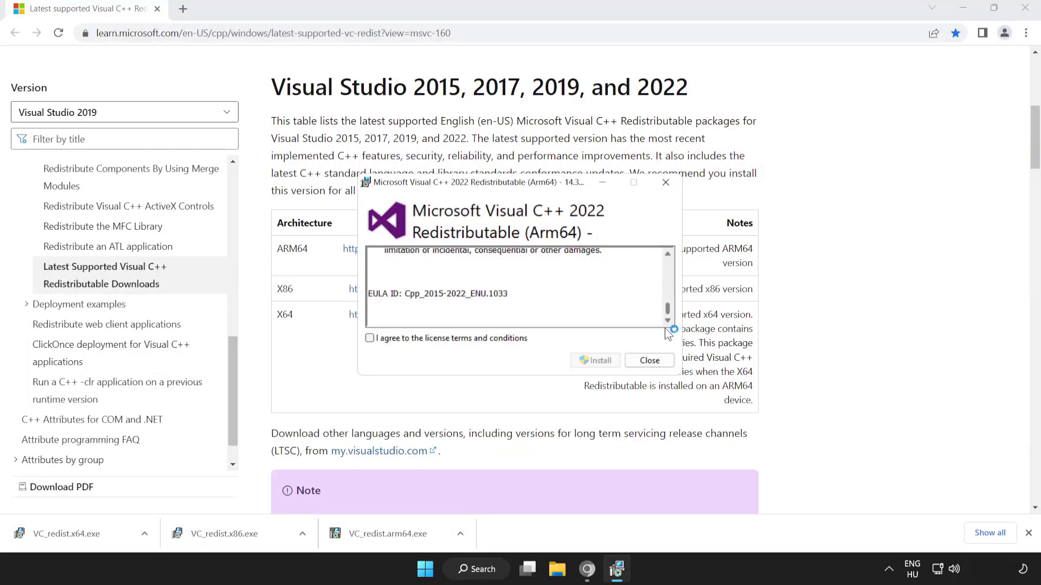
click(369, 338)
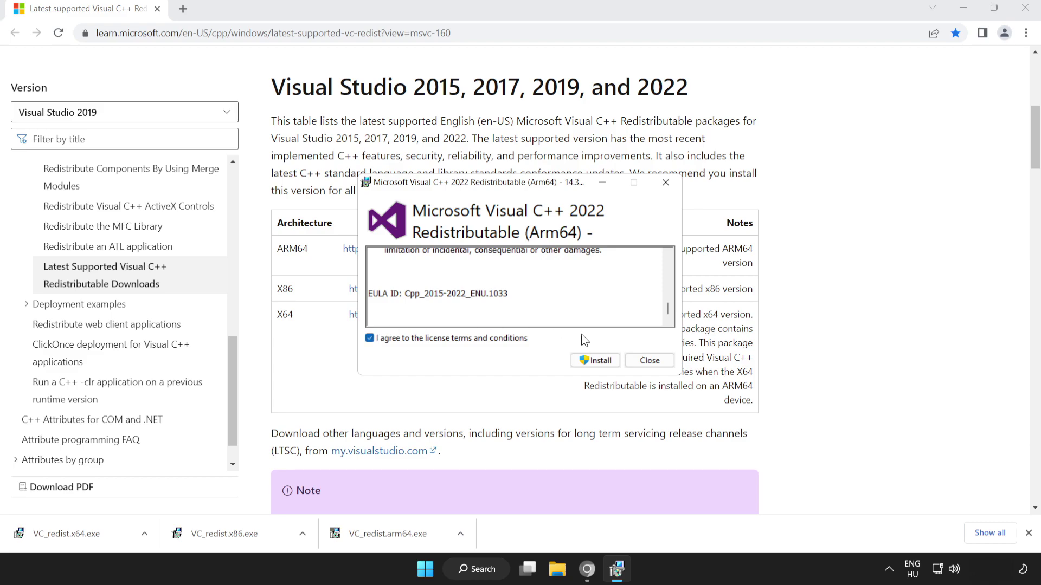
click(592, 361)
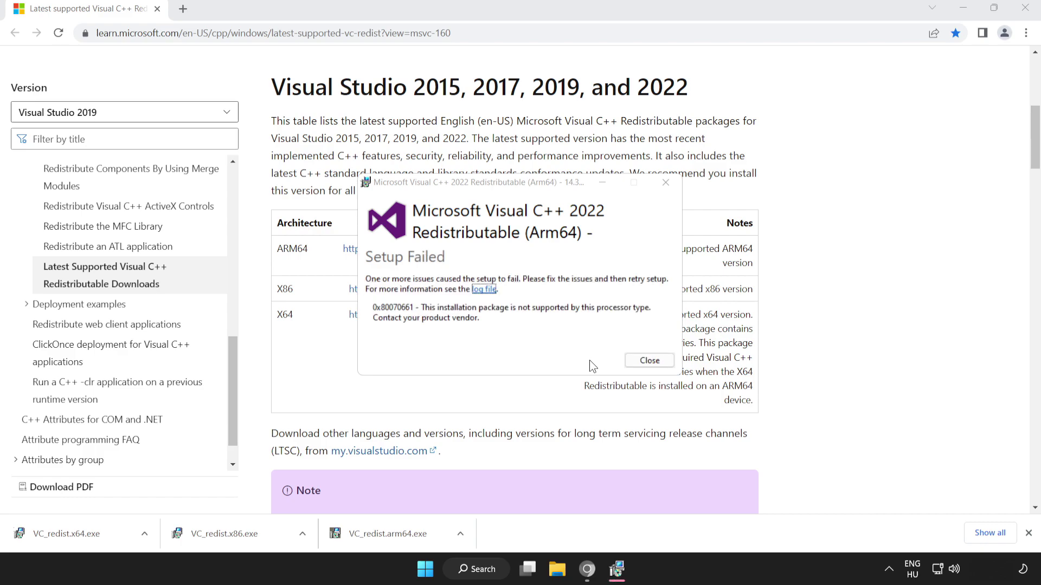
click(645, 361)
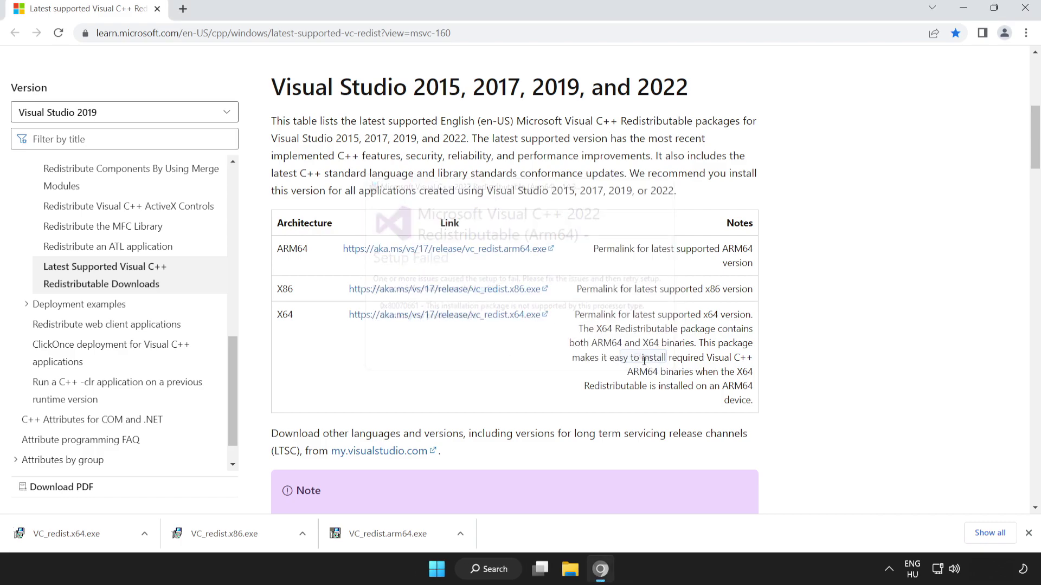
- Install the x86 and x64 Visual C++ Redistributables from the downloaded VC_redist.x86.exe and VC_redist.x64.exe
click(243, 536)
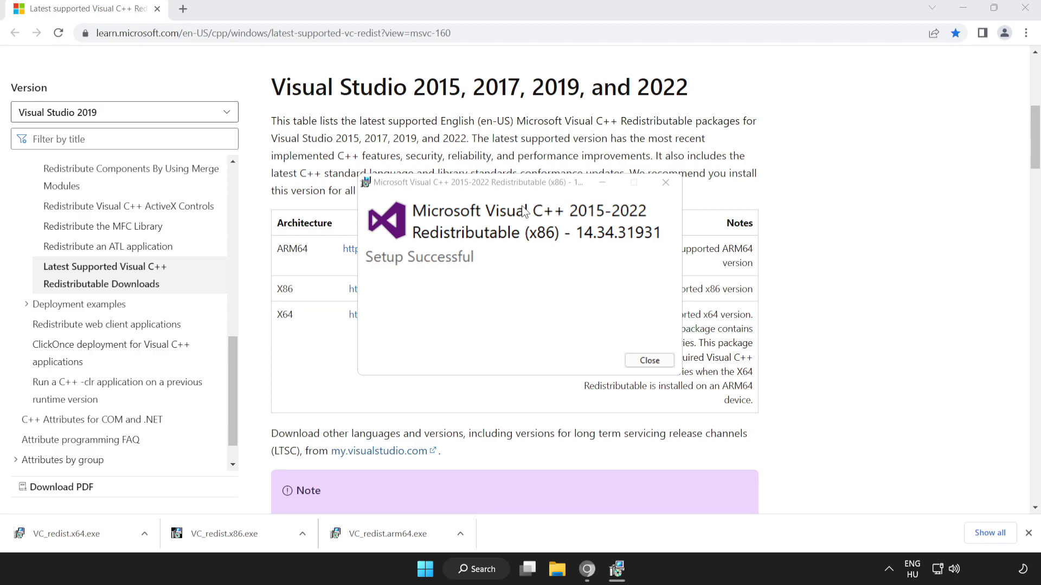
click(649, 361)
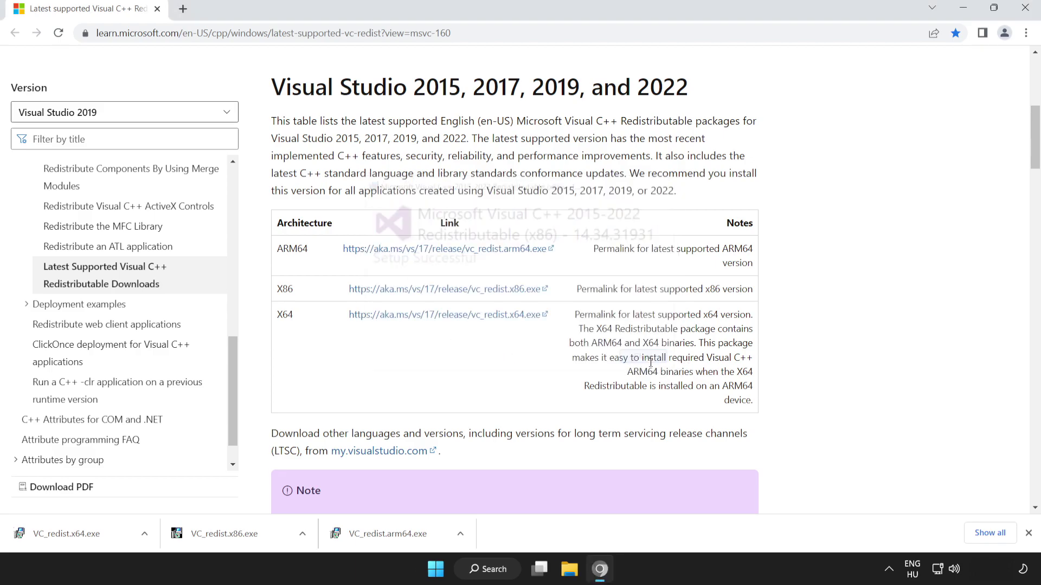
click(90, 535)
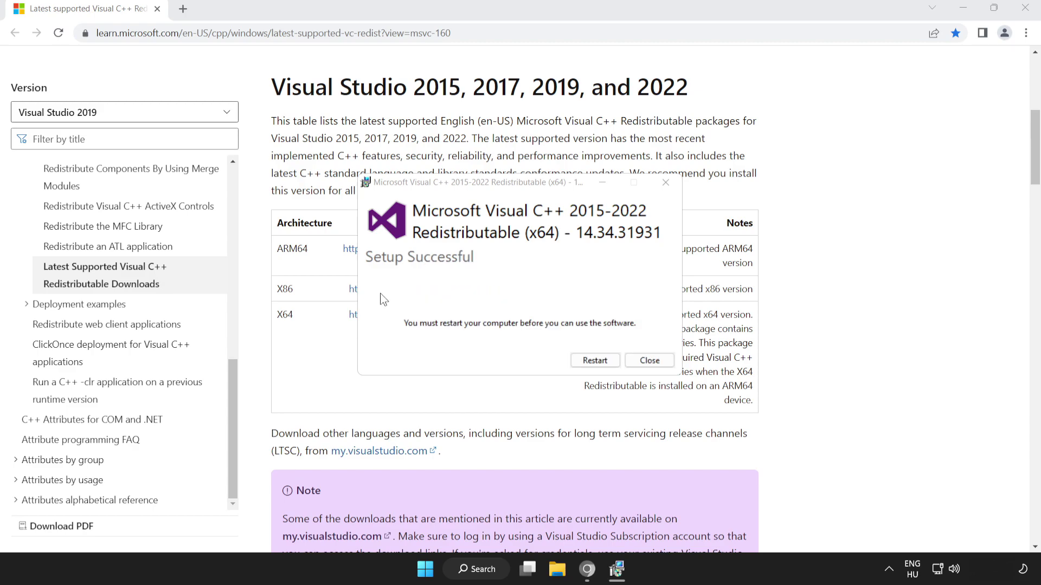
- Close the finished x64 Redistributable setup without restarting, close the browser, and open the computer's power options
click(649, 360)
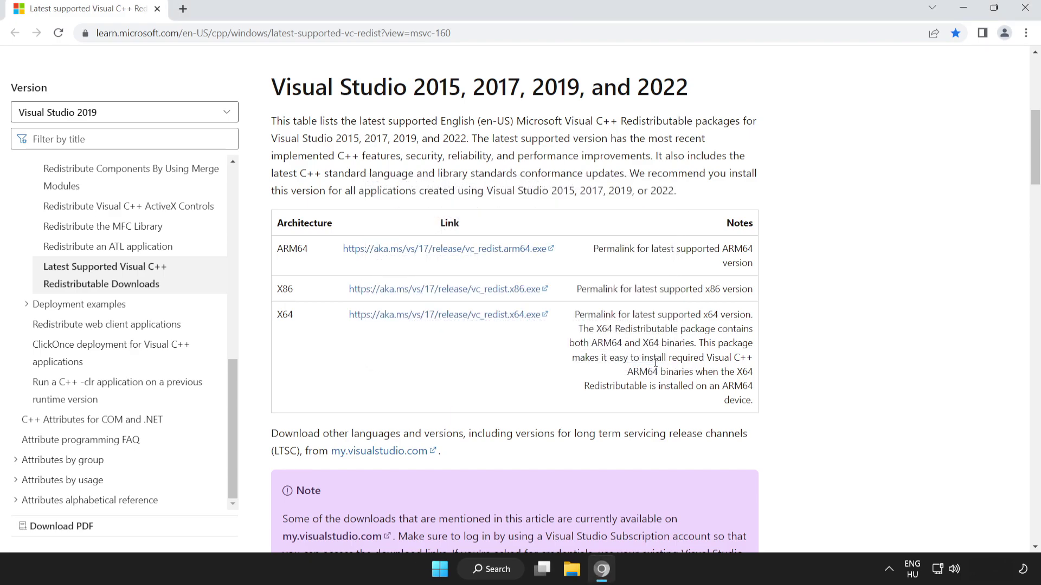
click(1024, 9)
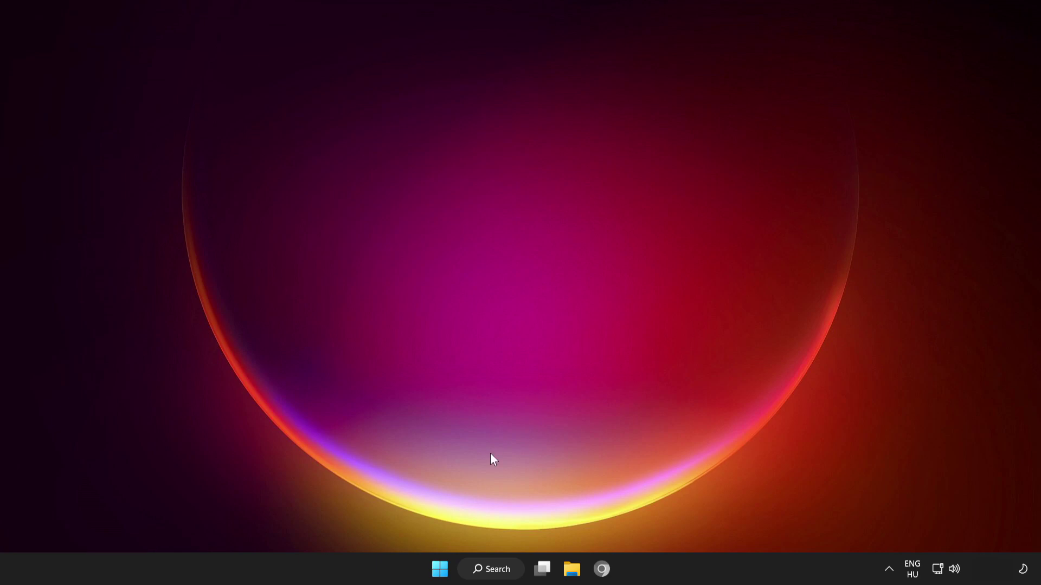
click(439, 569)
click(688, 522)
- Search Windows for cmd and open Command Prompt as administrator
click(491, 569)
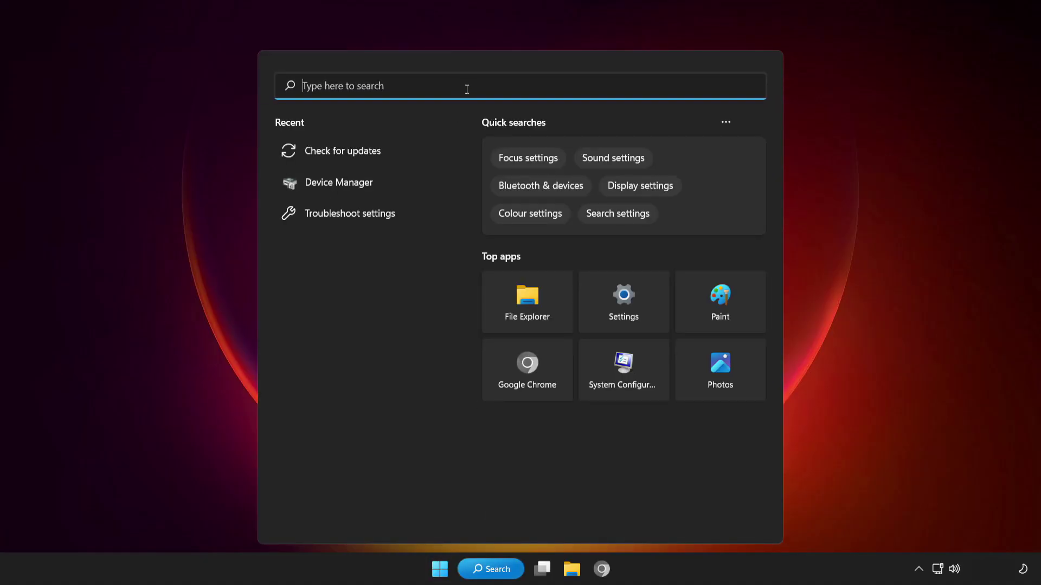
text(cmd)
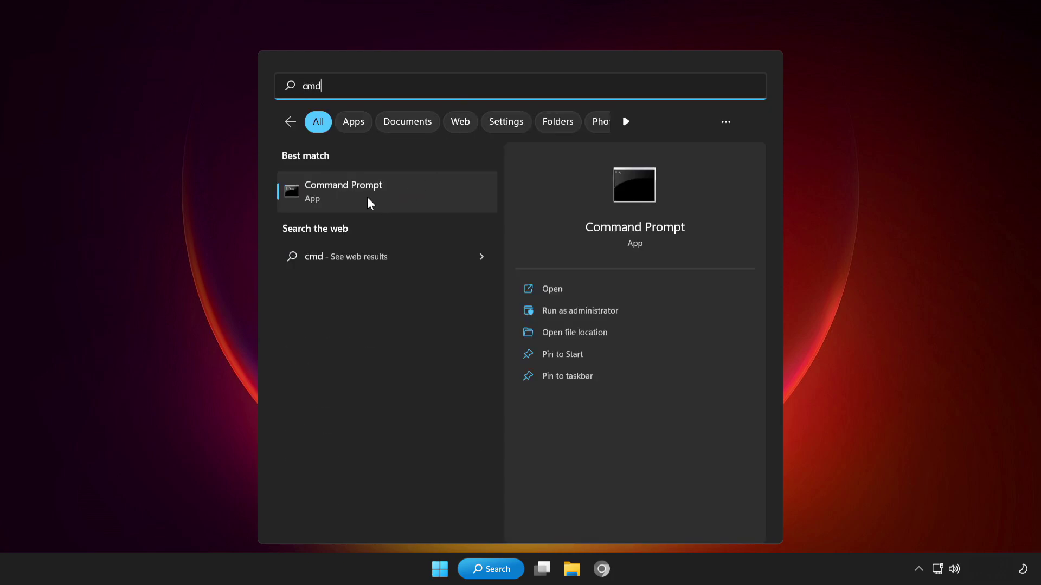
right_click(412, 199)
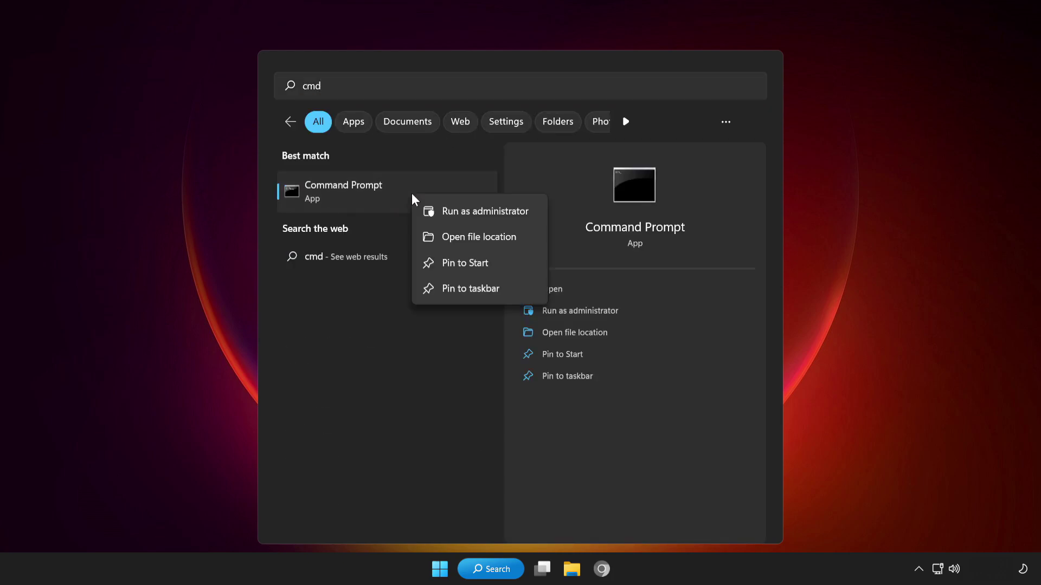
click(467, 211)
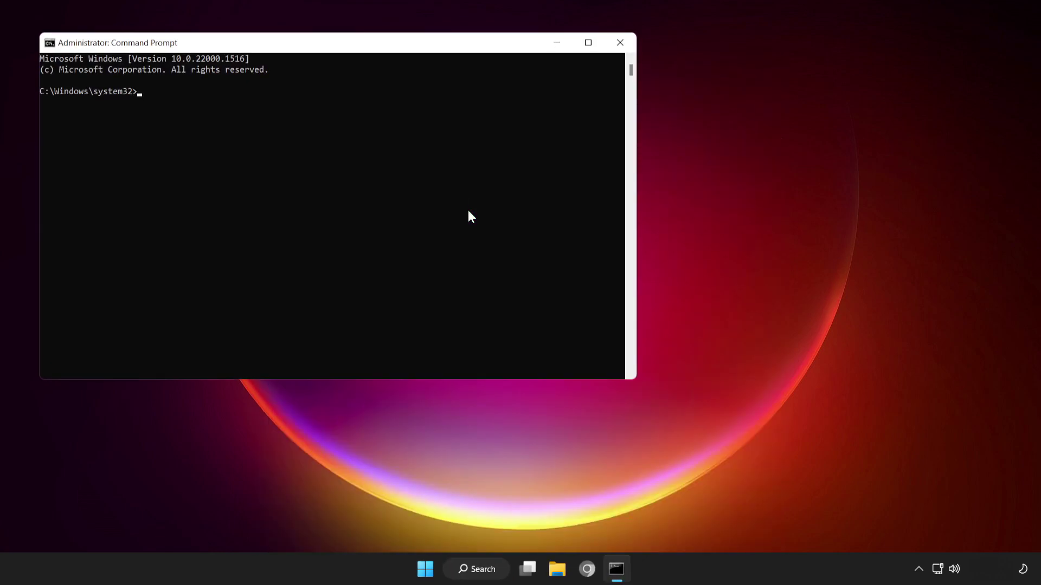
- Run sfc /scannow to check the system files, and close Command Prompt once the scan completes
drag(392, 45, 572, 104)
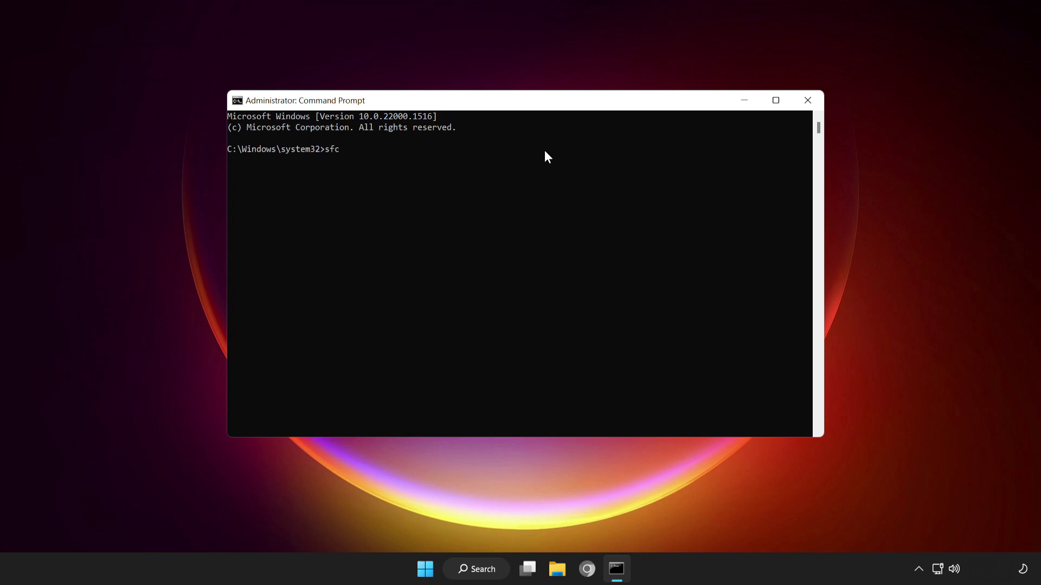
text(sfc /scannow)
key(Return)
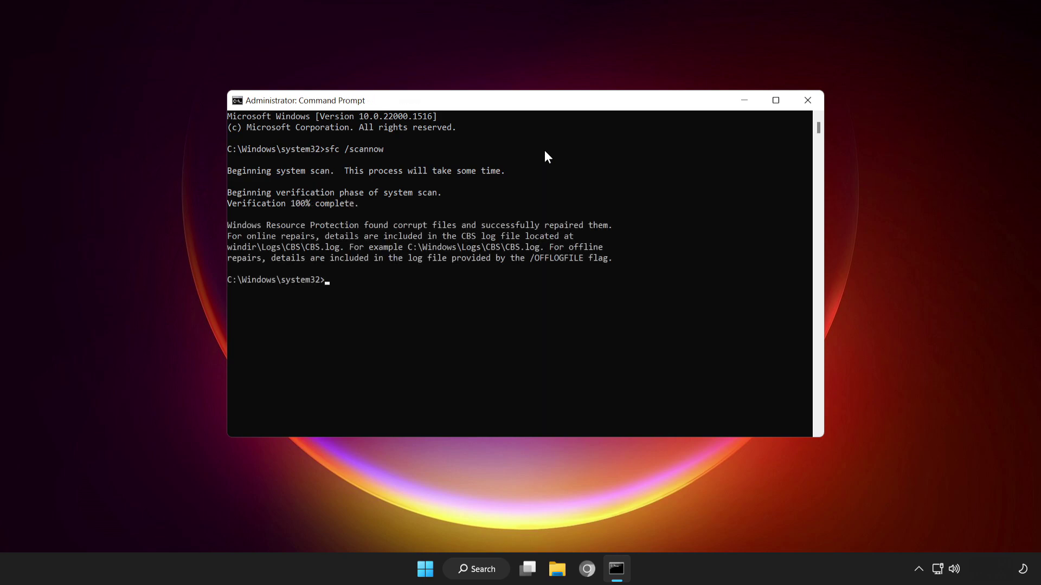
click(808, 100)
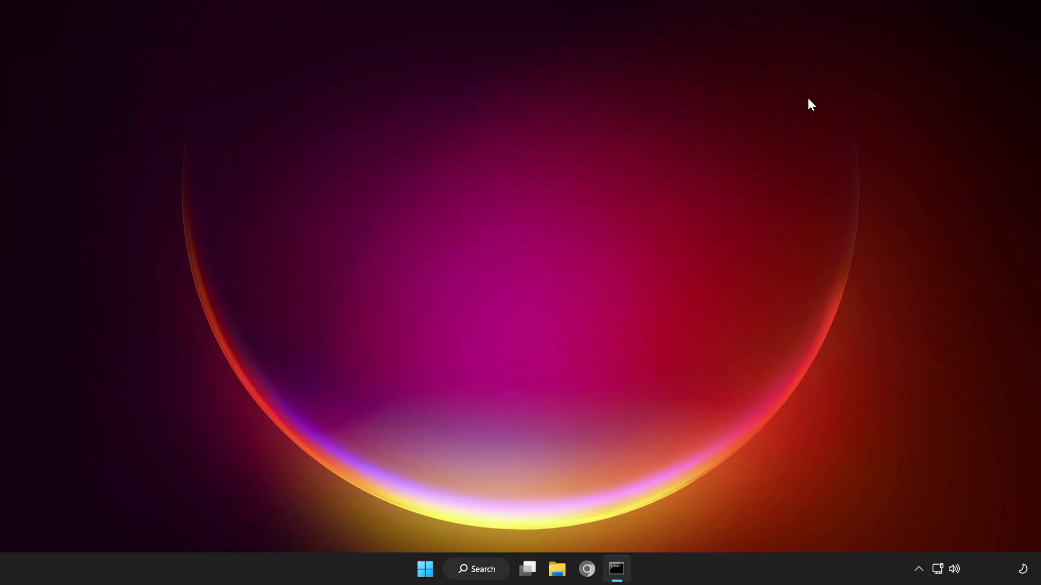
- Search Windows for "windows security" and open the Windows Security app
click(501, 570)
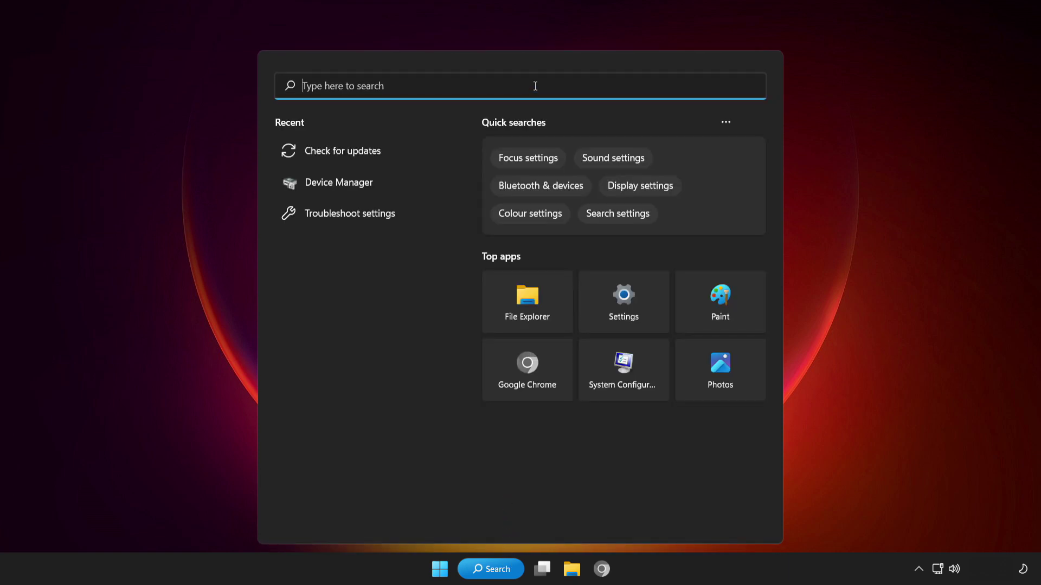
text(windows)
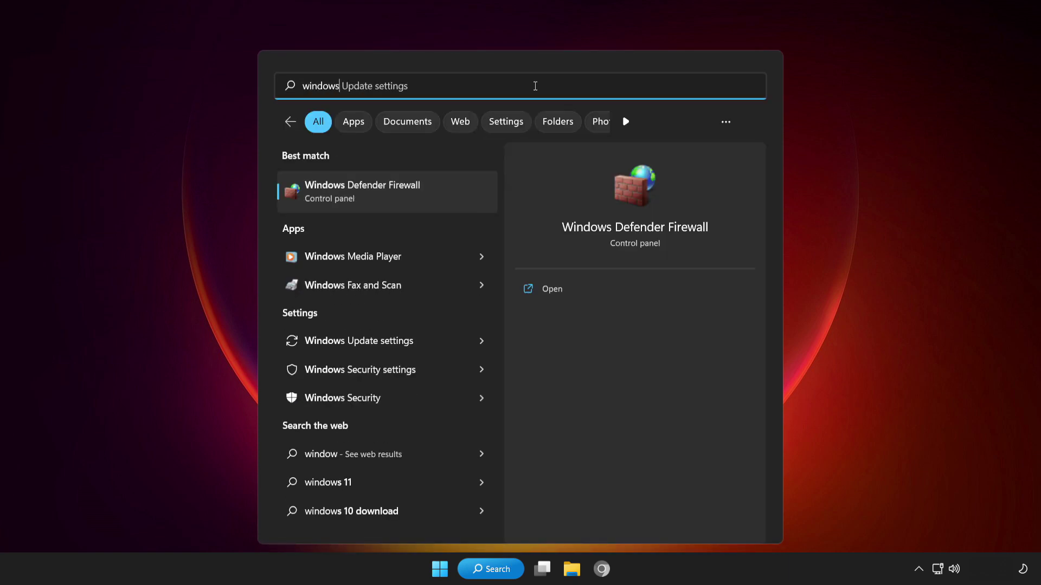
text( securi)
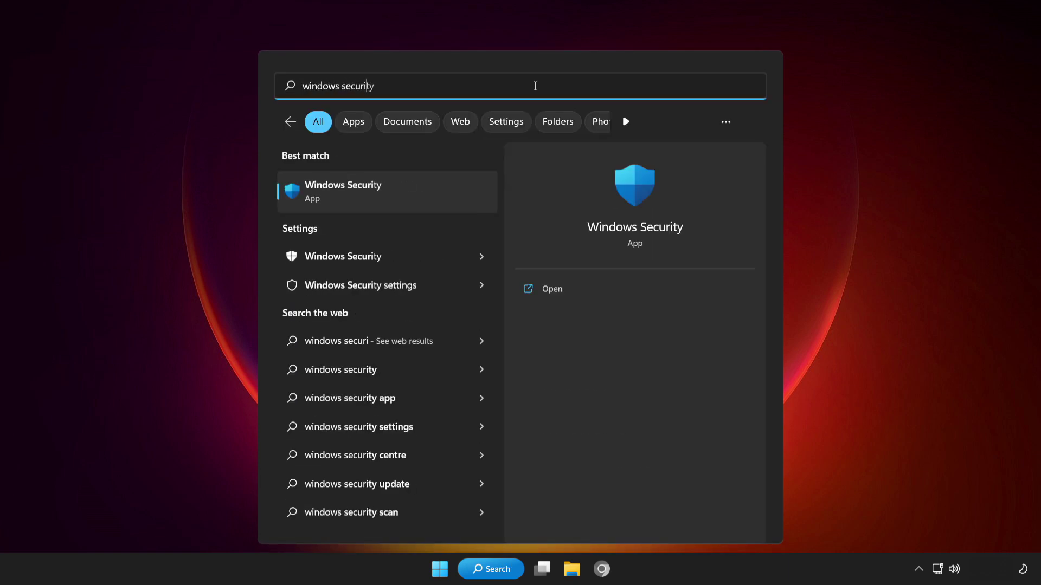
text(ty)
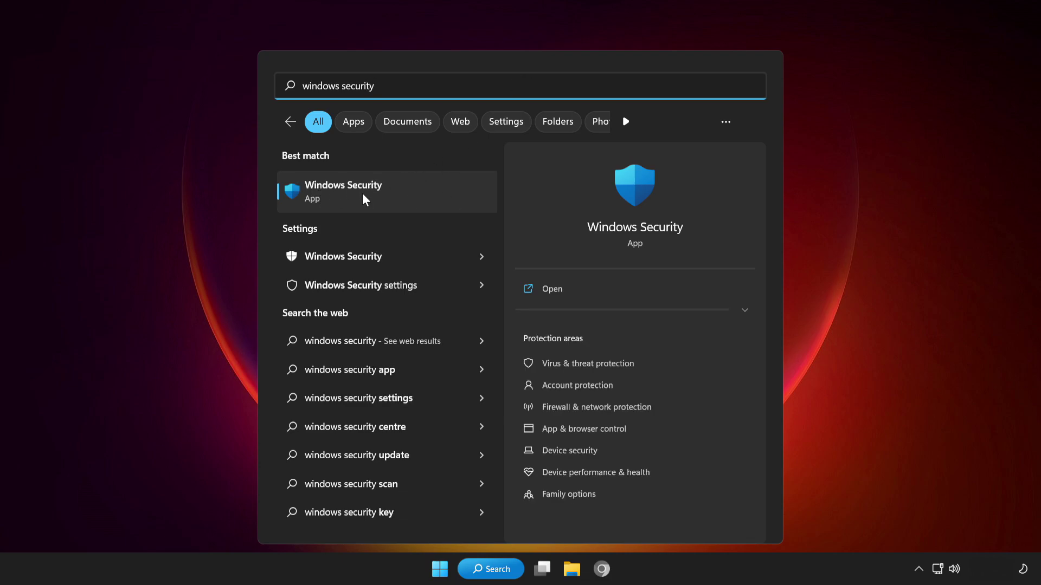
click(417, 189)
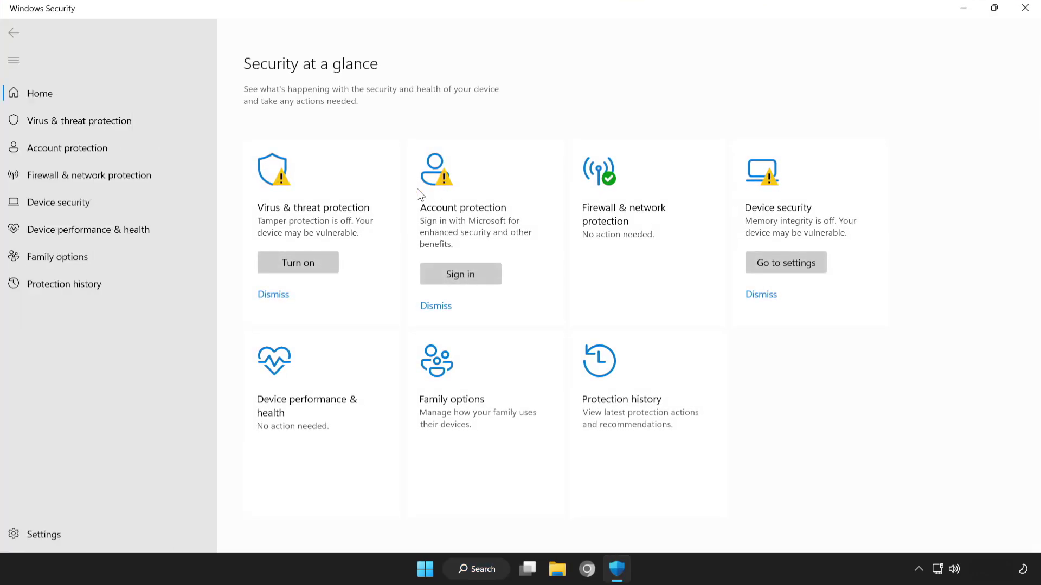
- Open the antivirus Exclusions page from the Virus & threat protection settings
click(144, 119)
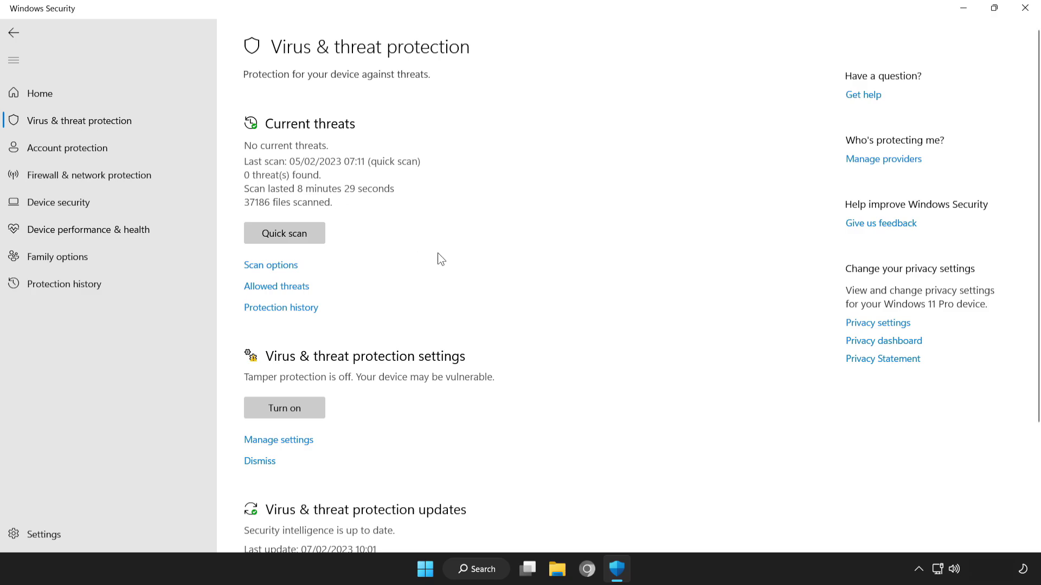
scroll(1039, 251, down, 1)
scroll(1039, 251, down, 2)
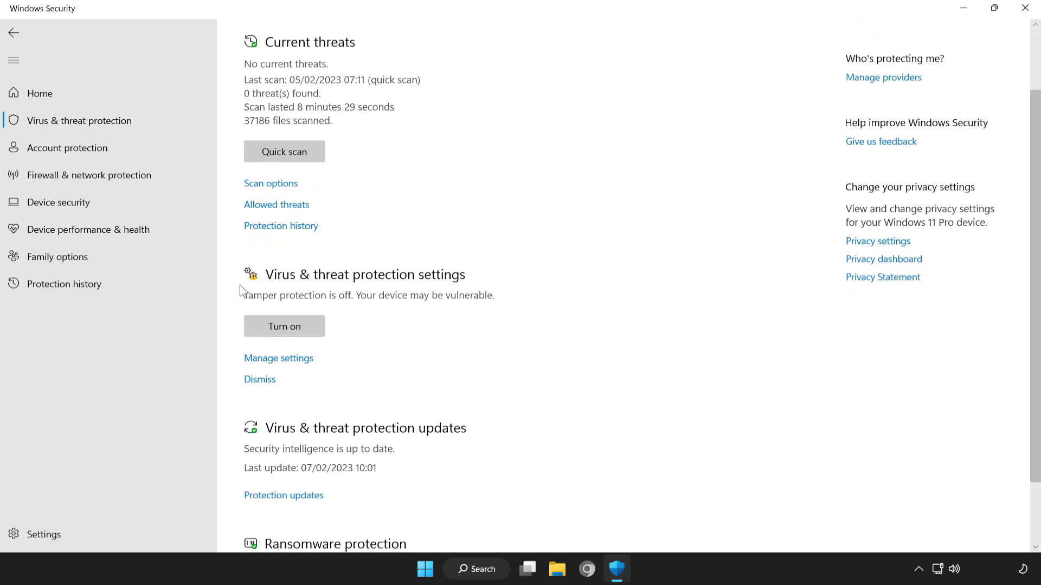
click(288, 360)
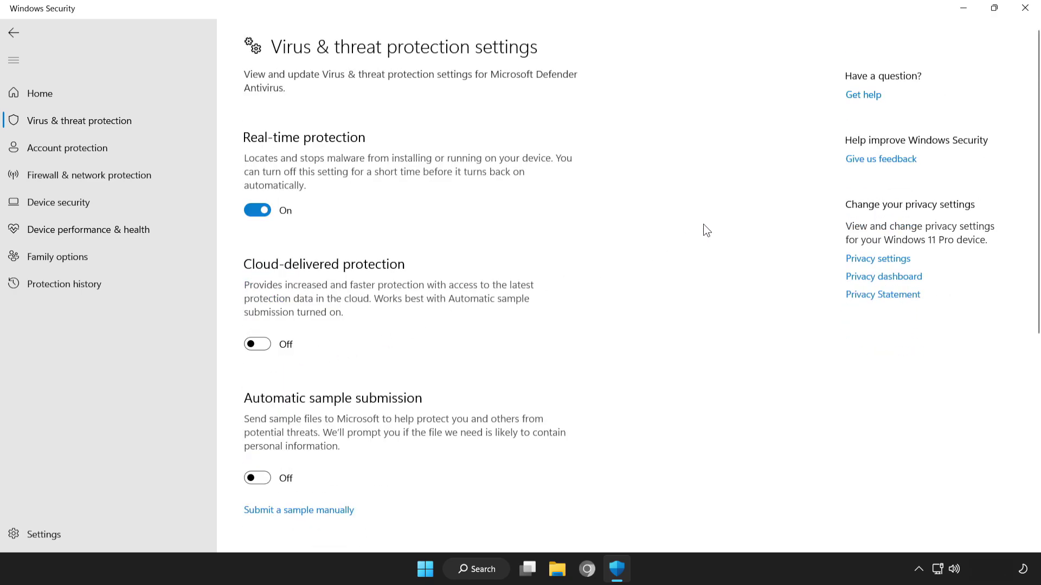
drag(1037, 140, 1036, 373)
click(281, 512)
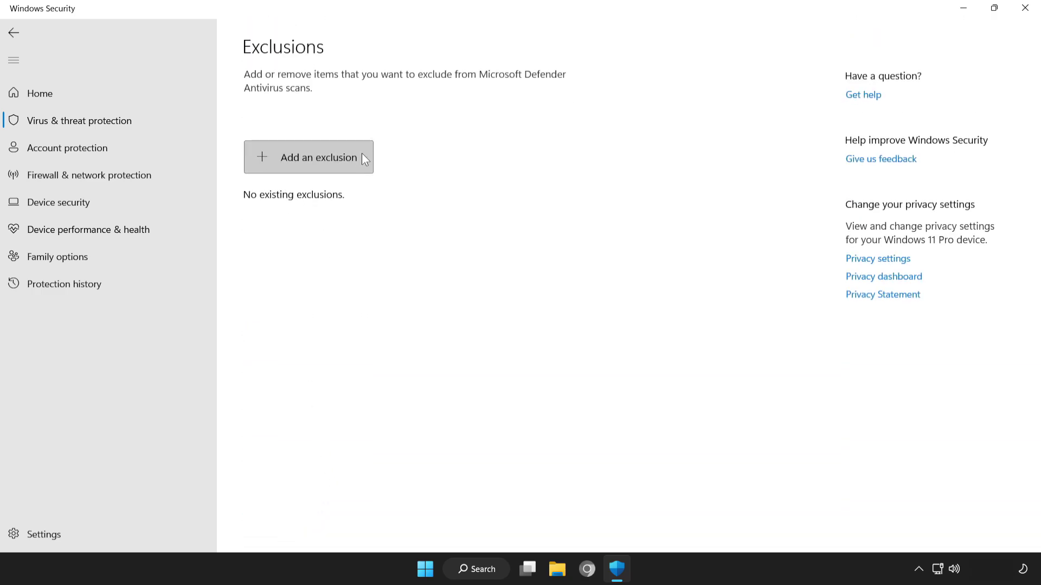
- Add a file exclusion for NOT WORKING APP from the NOT WORKING APP folder in Program Files (x86)
click(301, 157)
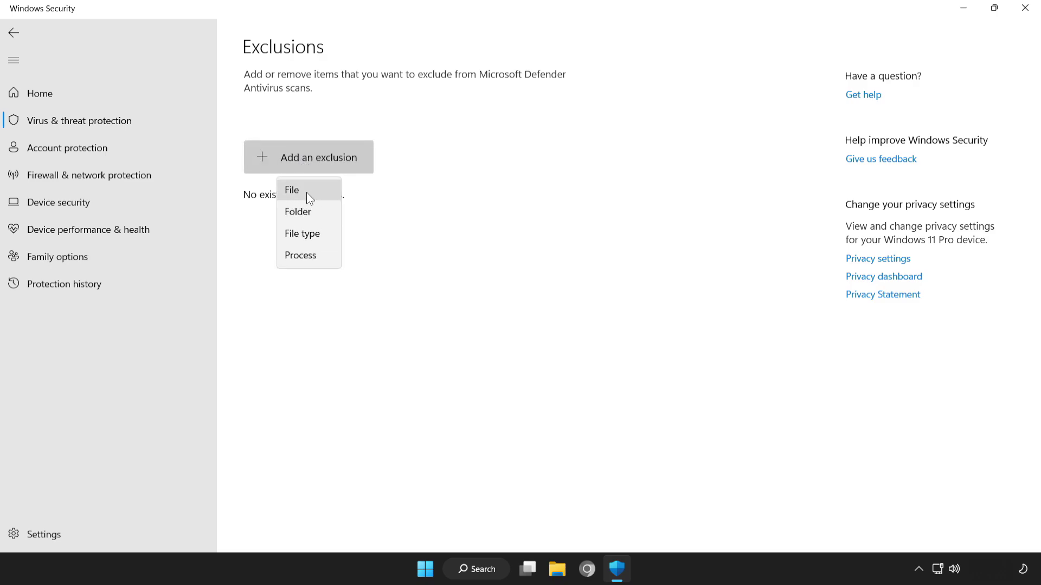
click(316, 191)
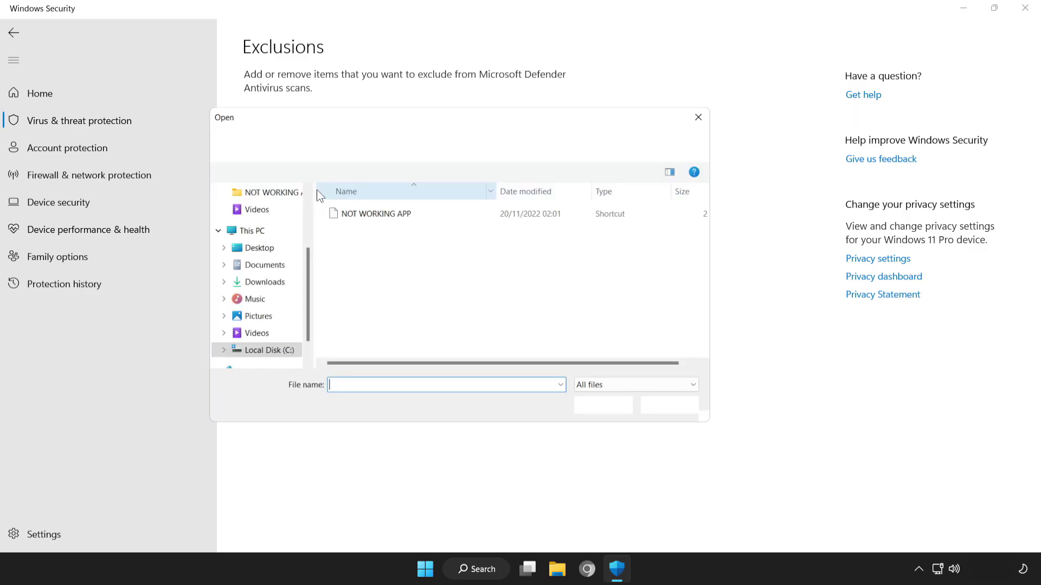
click(333, 214)
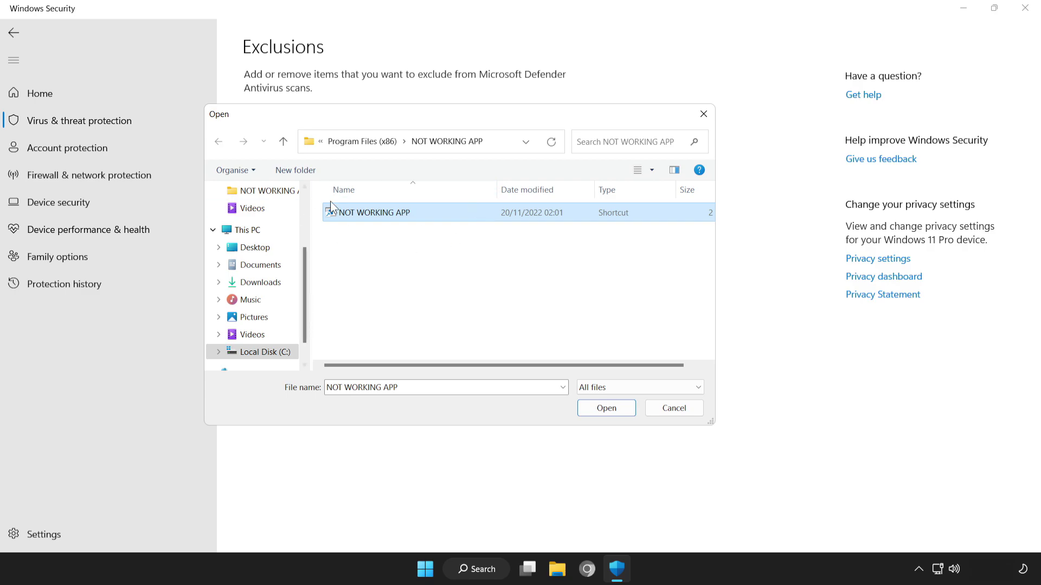
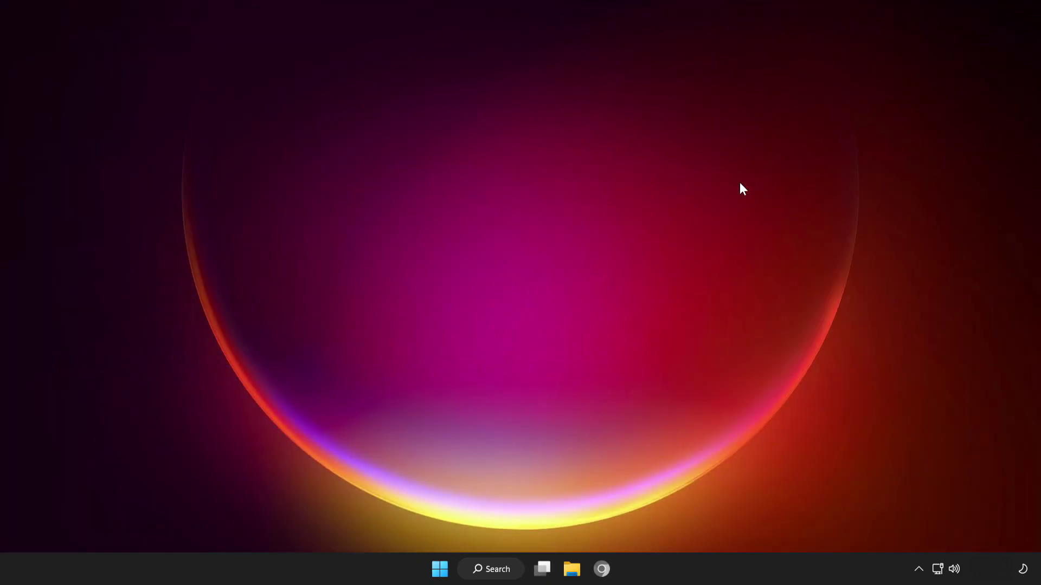
- Open the power options again for restarting the computer
click(440, 570)
click(689, 522)
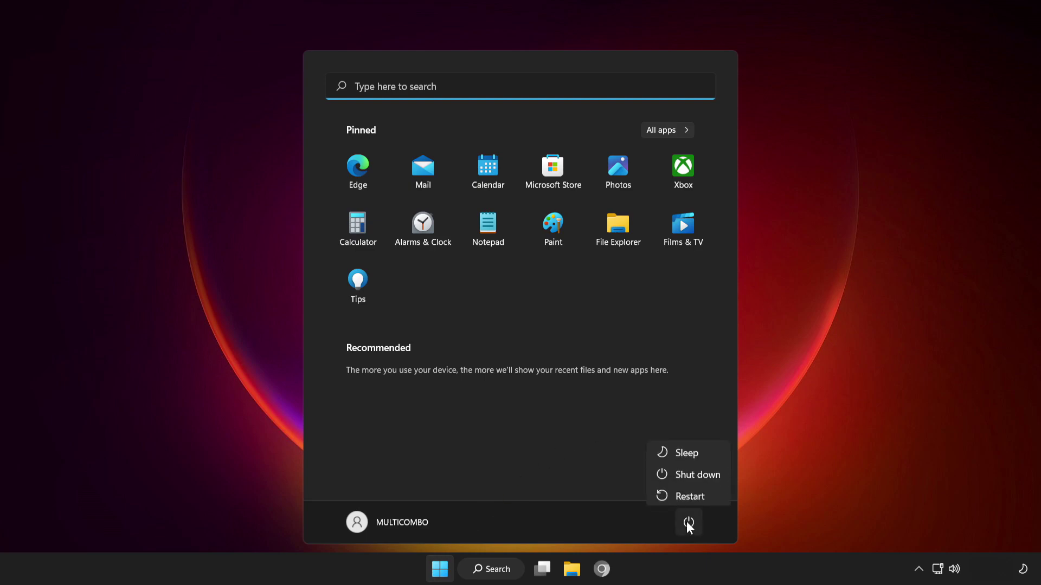